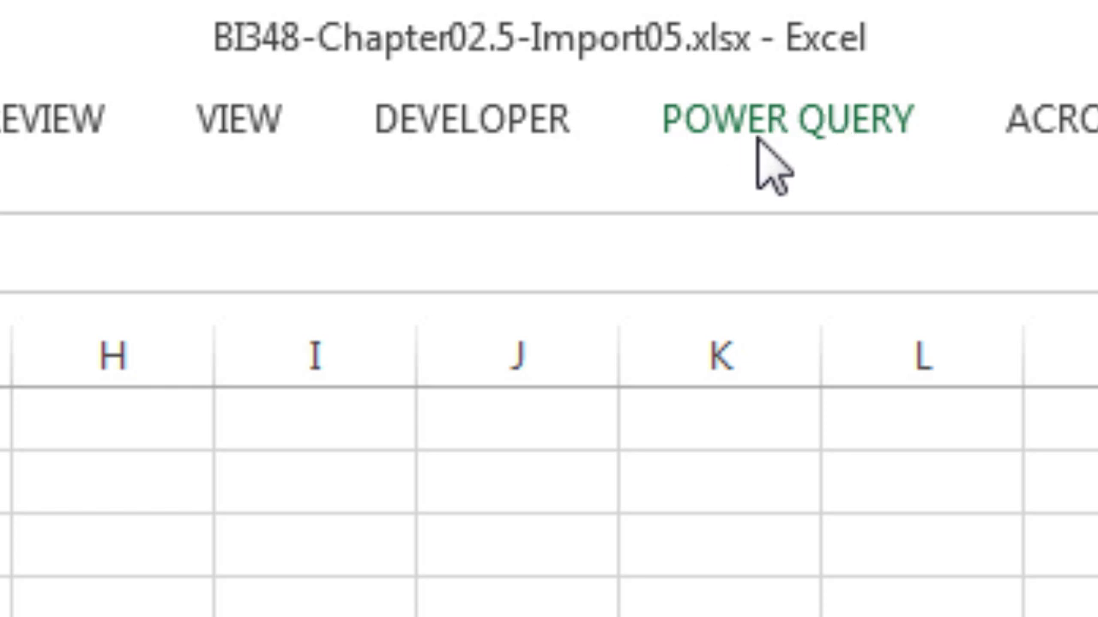
# Step: Close the Oakland sales database and return to the Tacoma workbook
pyautogui.hotkey('alt', 'Tab')
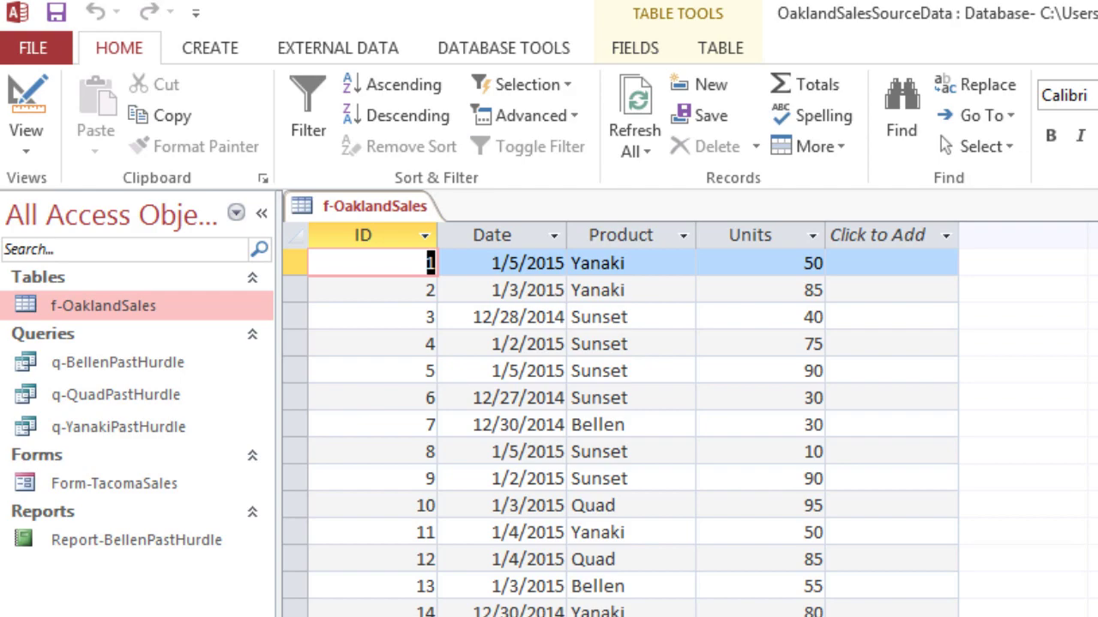
pyautogui.hotkey('alt', 'F4')
pyautogui.hotkey('alt', 'Tab')
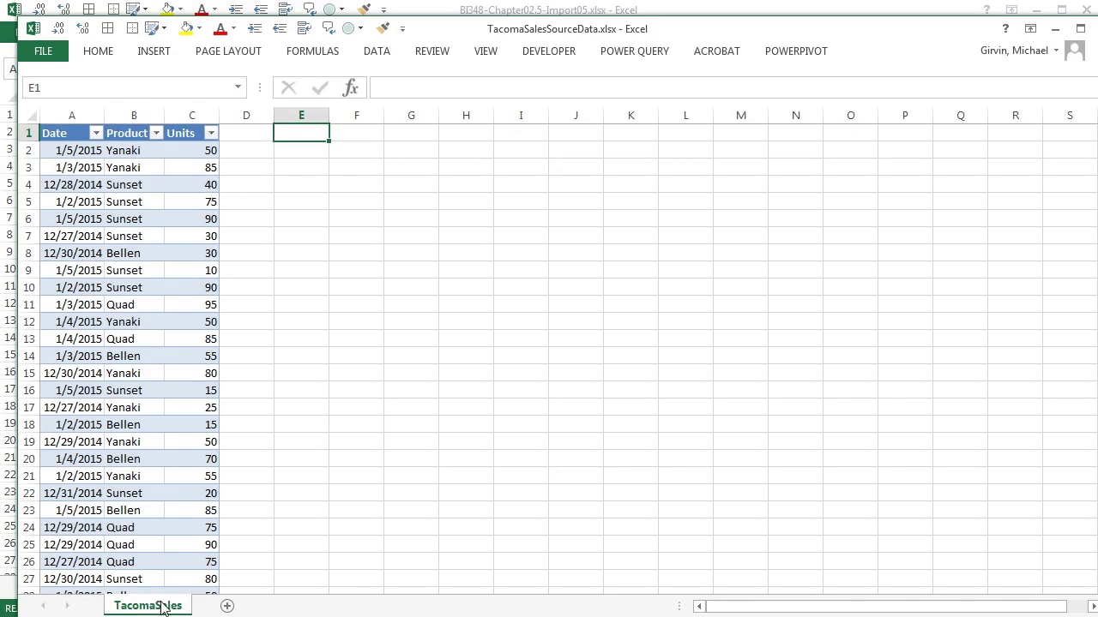
# Step: Confirm in the Name Box that the table is TacomaSales, then close TacomaSalesSourceData
pyautogui.click(240, 88)
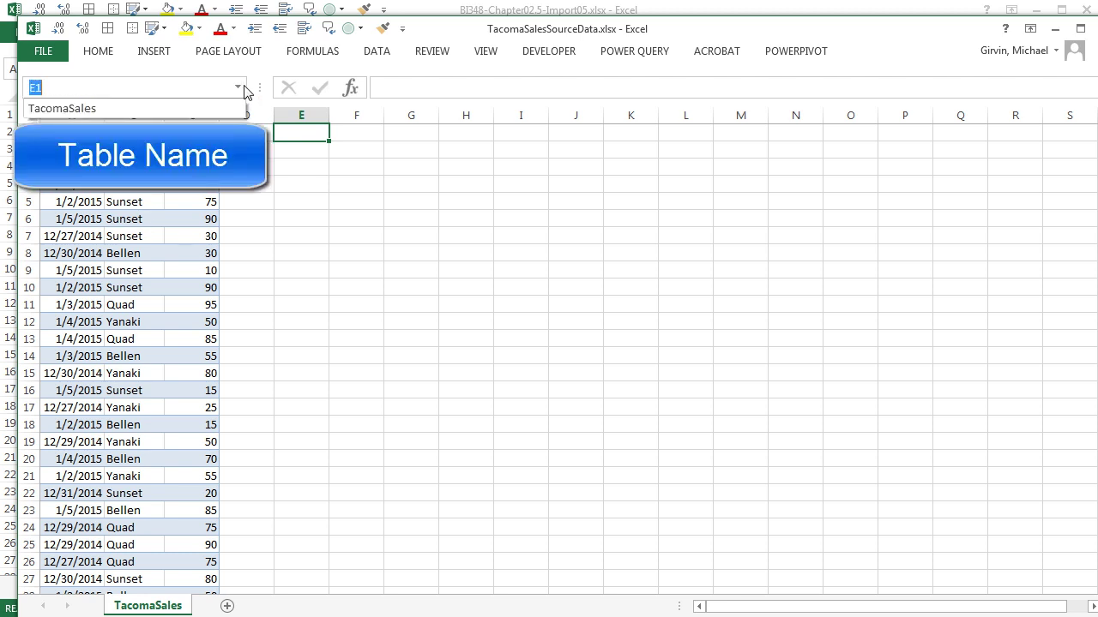
pyautogui.click(244, 92)
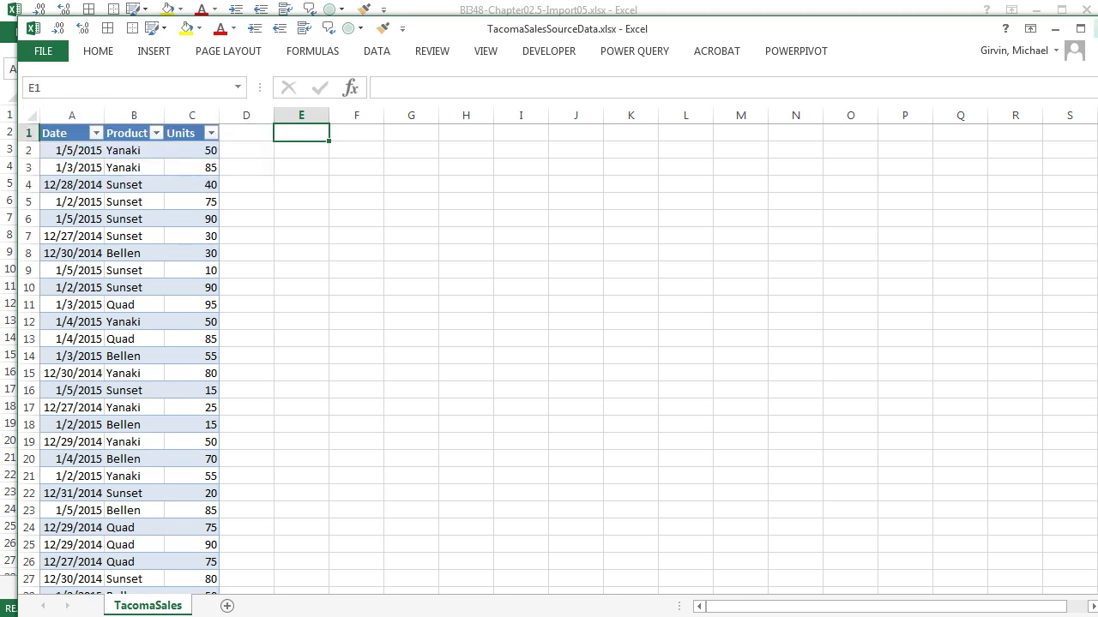
pyautogui.click(1096, 28)
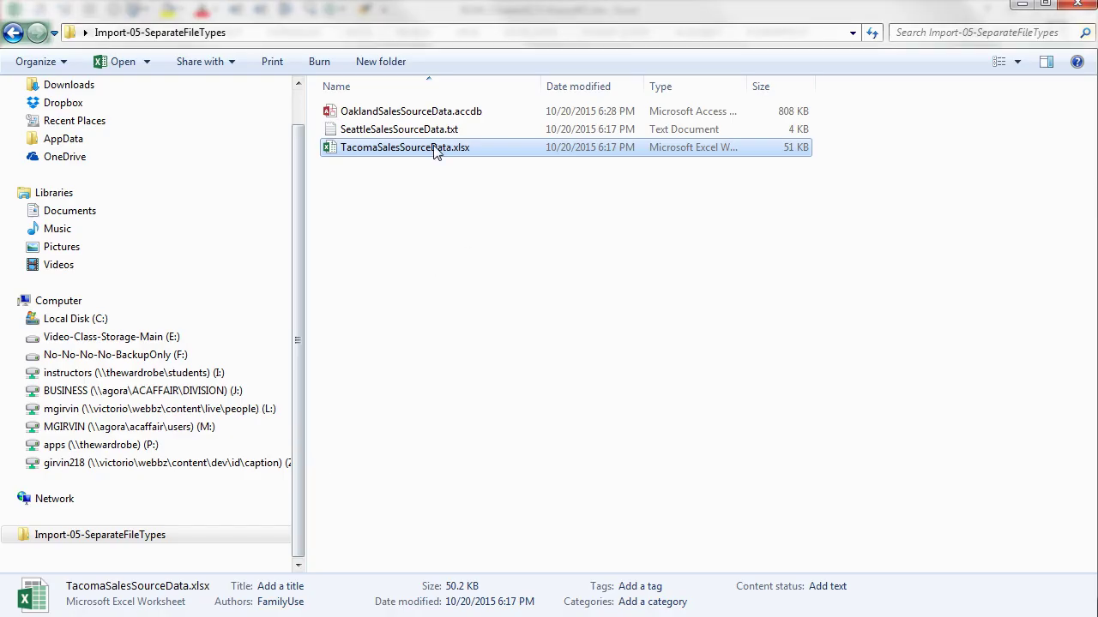
pyautogui.doubleClick(414, 131)
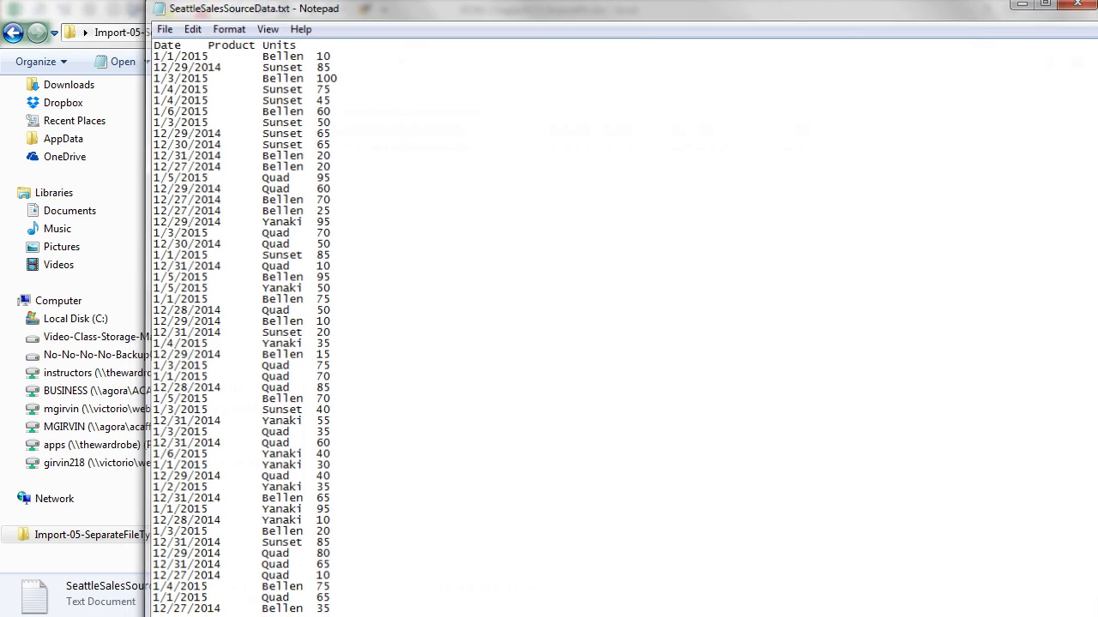
pyautogui.hotkey('alt', 'F4')
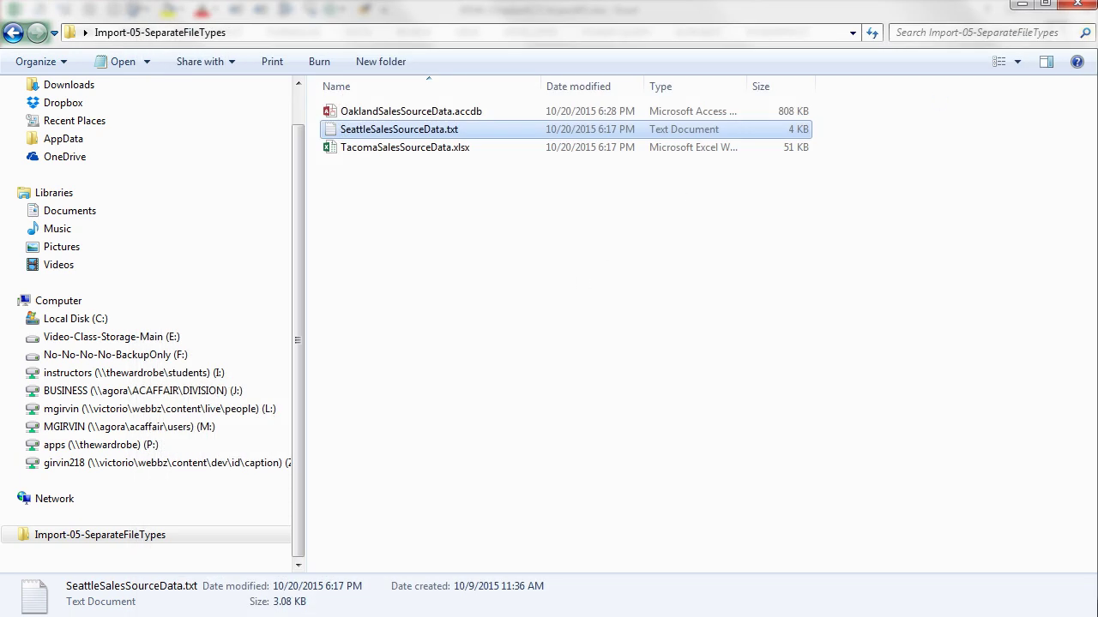
# Step: Import SeattleSalesSourceData.txt from Desktop\Import-05-SeparateFileTypes with Power Query's From Text
pyautogui.hotkey('alt', 'F4')
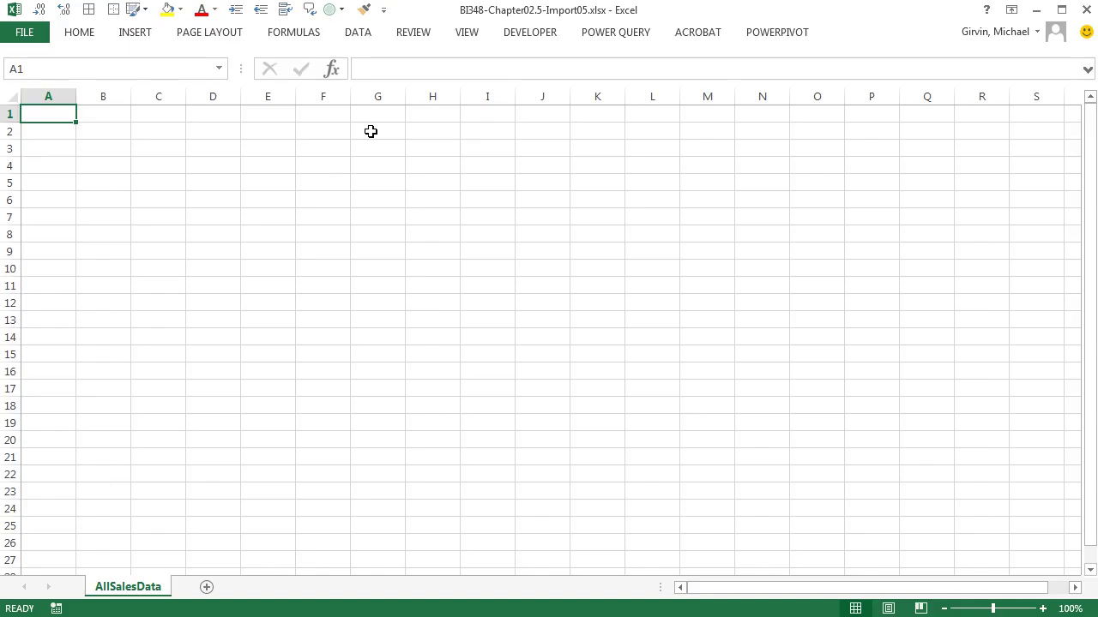
pyautogui.click(631, 32)
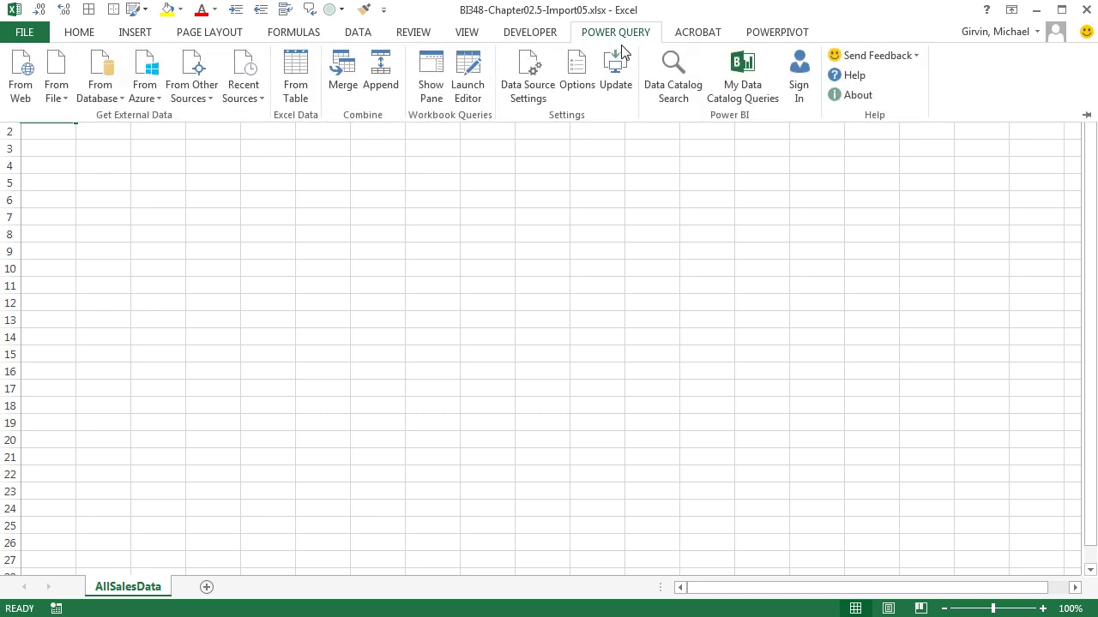
pyautogui.click(57, 94)
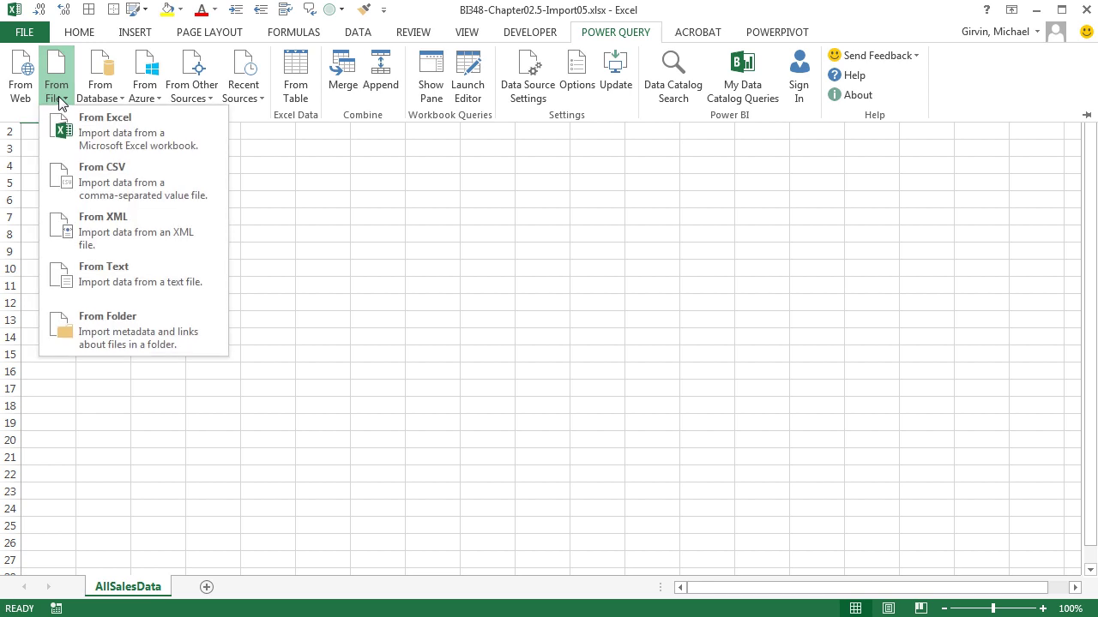
pyautogui.click(104, 288)
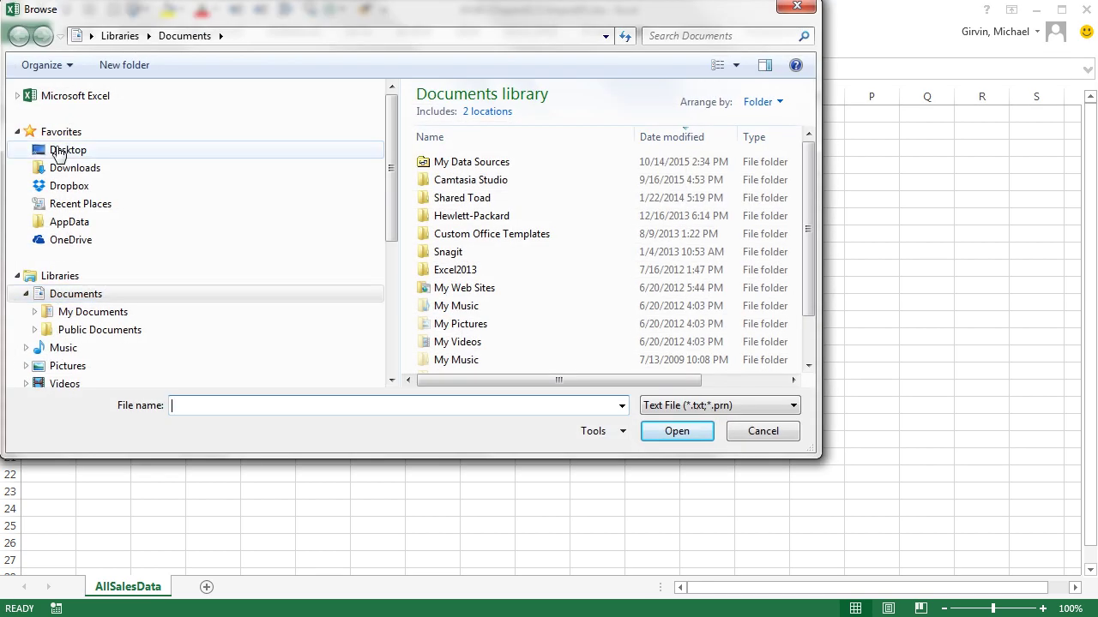
pyautogui.click(57, 151)
pyautogui.click(468, 208)
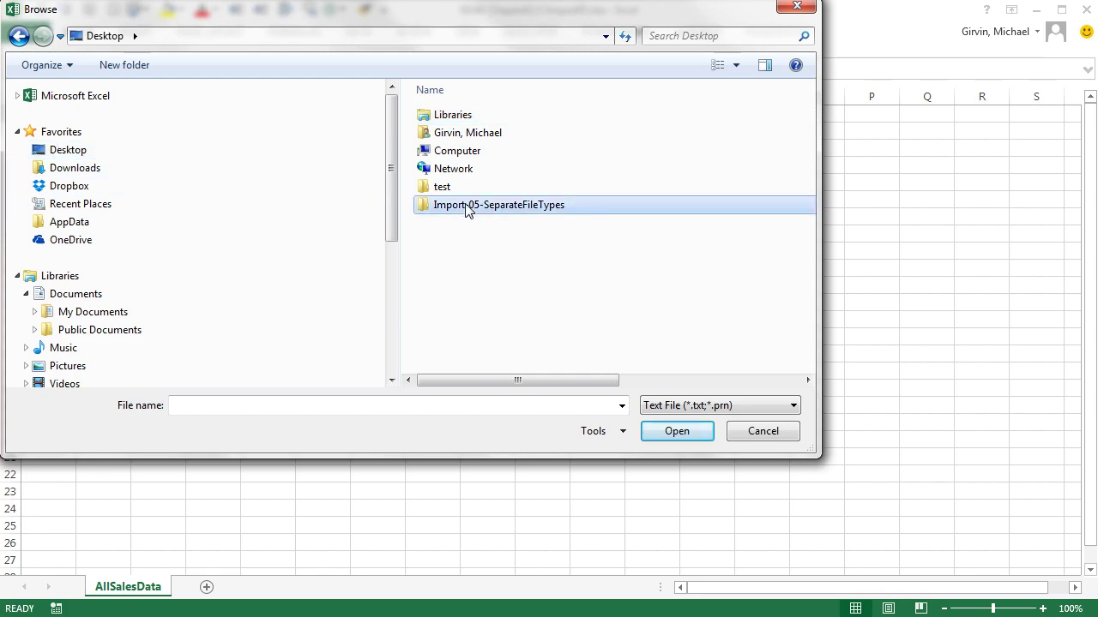
pyautogui.doubleClick(467, 208)
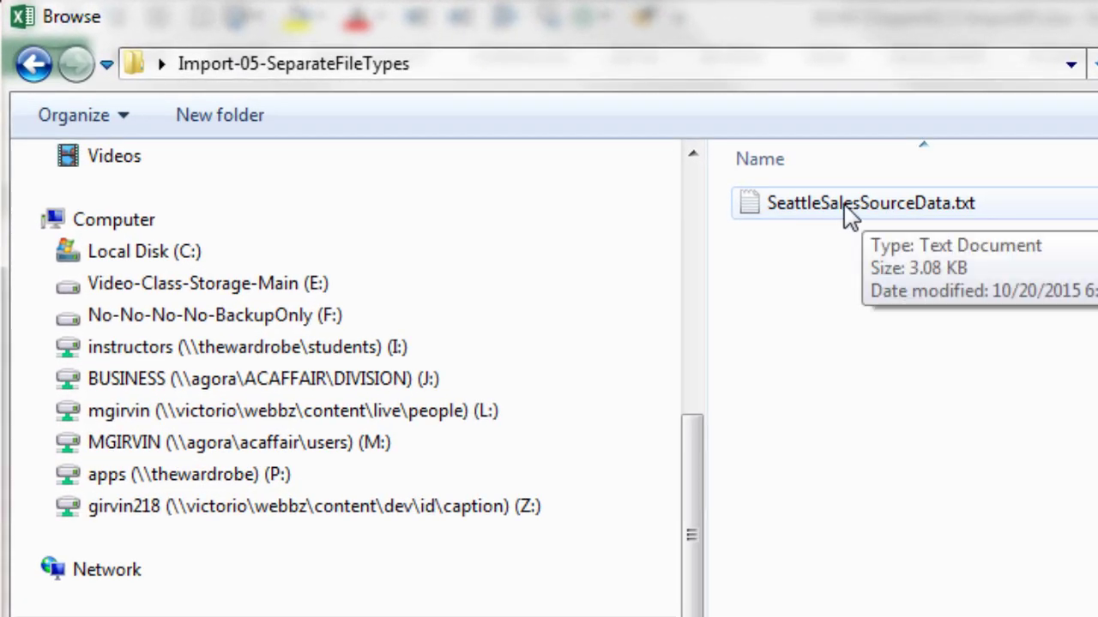
pyautogui.doubleClick(846, 207)
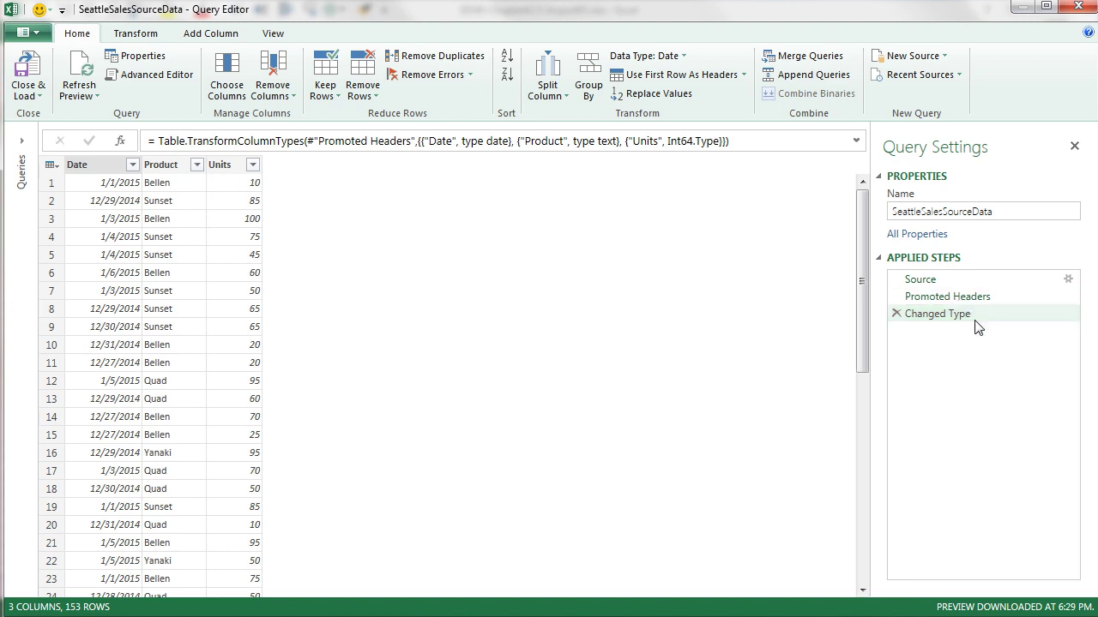
# Step: Verify the Units and Date column types, then load the Seattle query with Only Create Connection
pyautogui.click(222, 165)
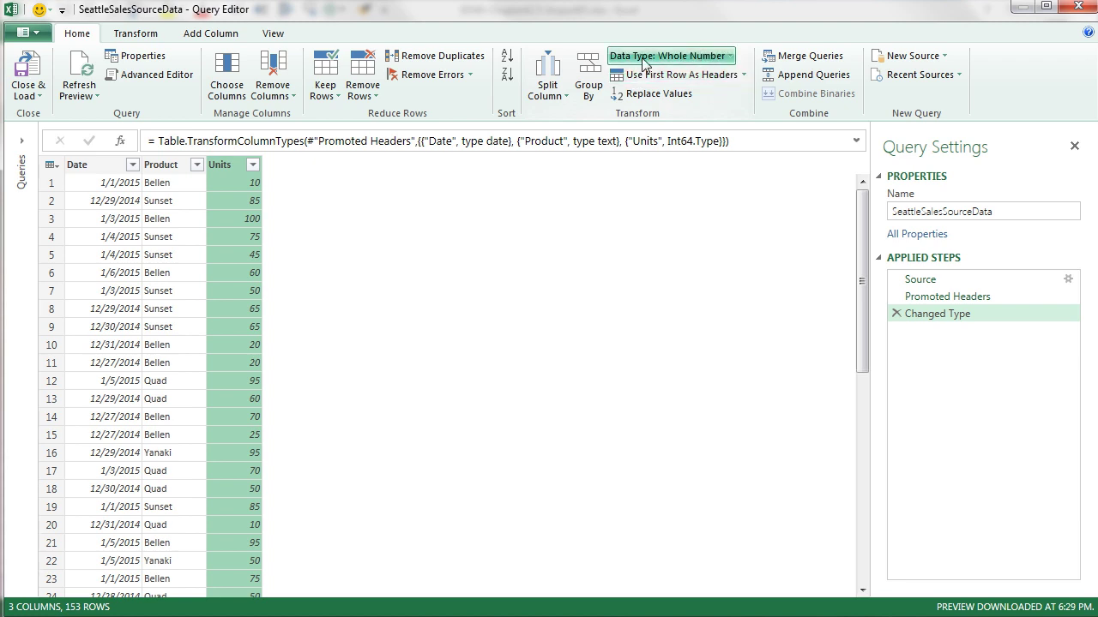
pyautogui.click(88, 168)
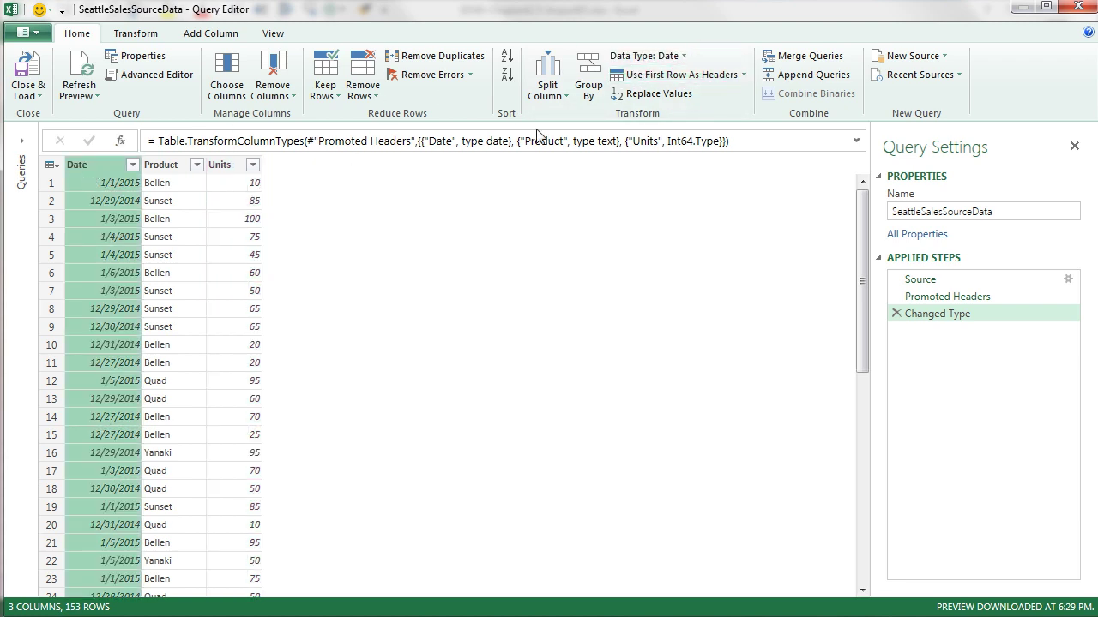
pyautogui.click(37, 100)
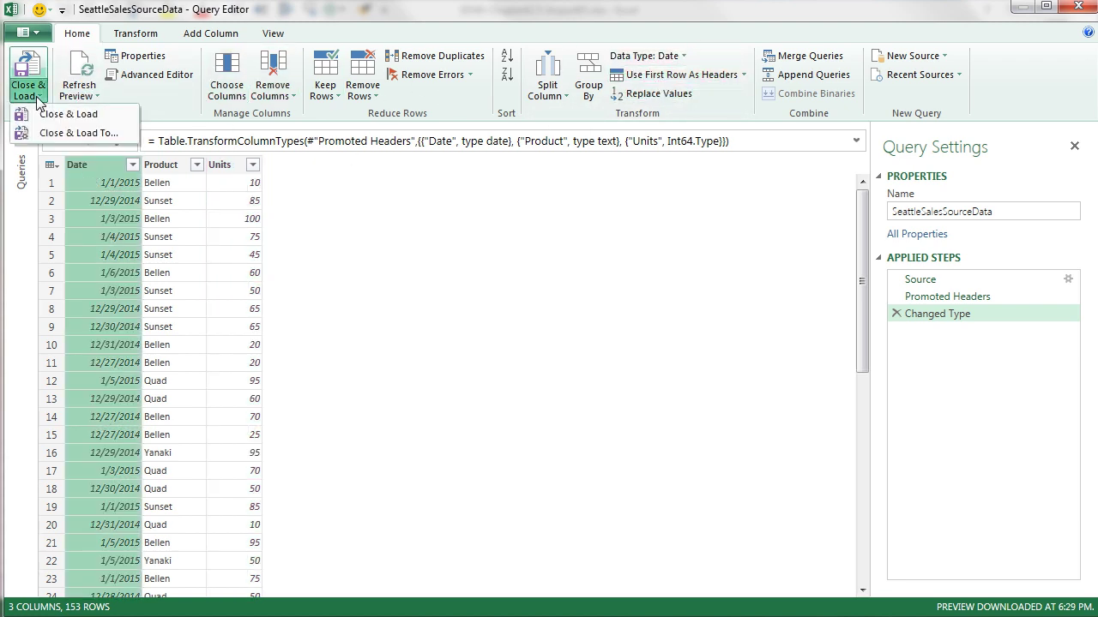
pyautogui.click(62, 134)
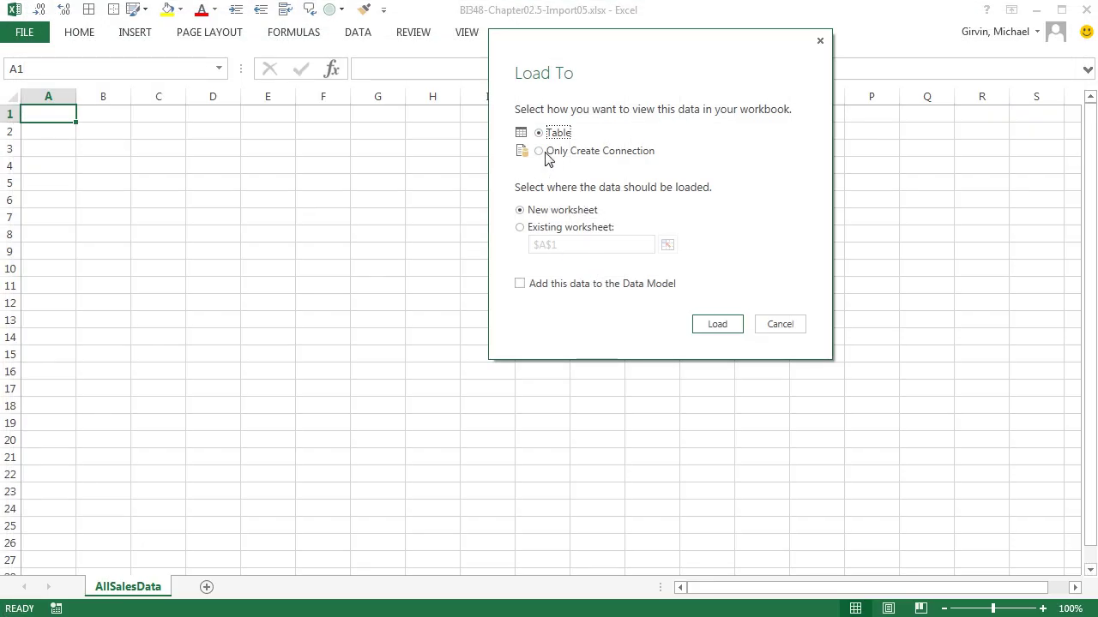
pyautogui.click(547, 158)
pyautogui.click(711, 331)
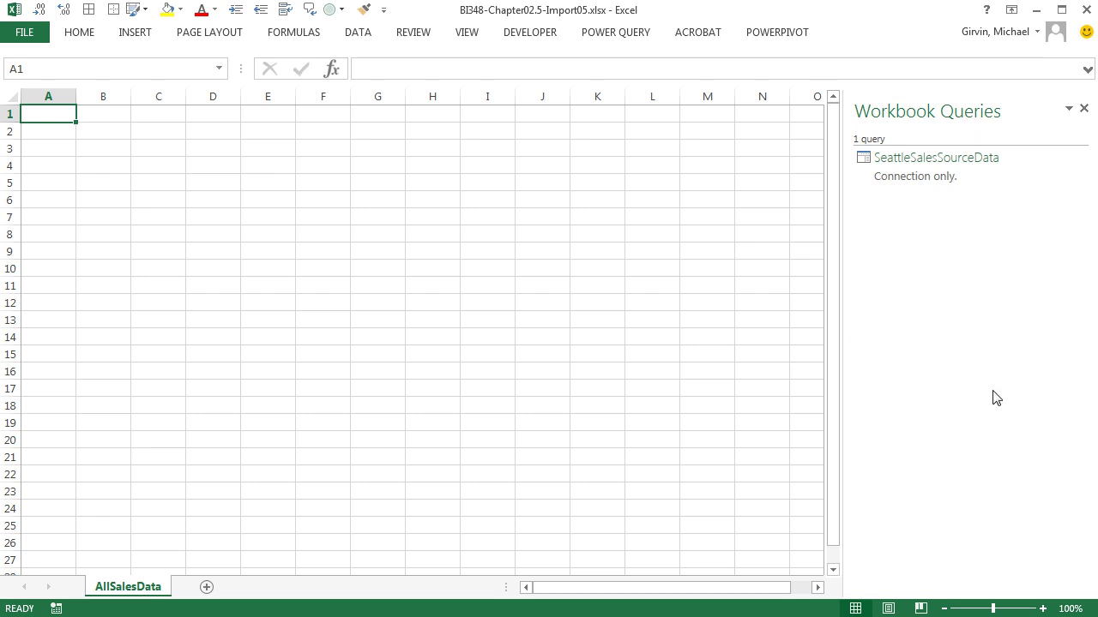
# Step: Import TacomaSalesSourceData.xlsx and open its TacomaSales table, not TacomaSales1, for editing
pyautogui.click(619, 34)
pyautogui.click(56, 93)
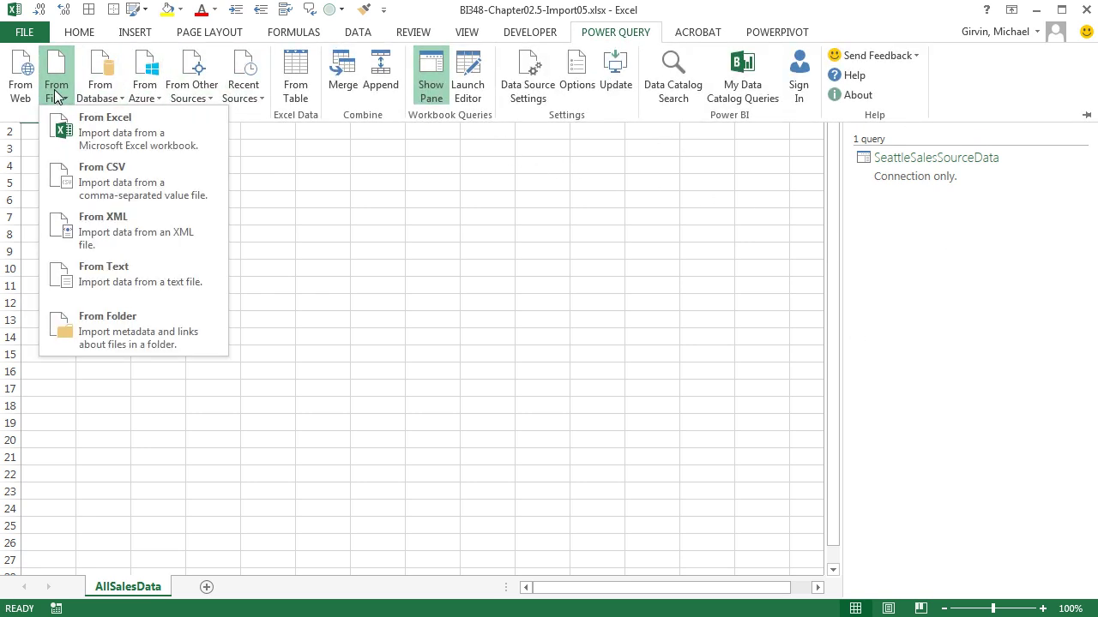
pyautogui.click(97, 142)
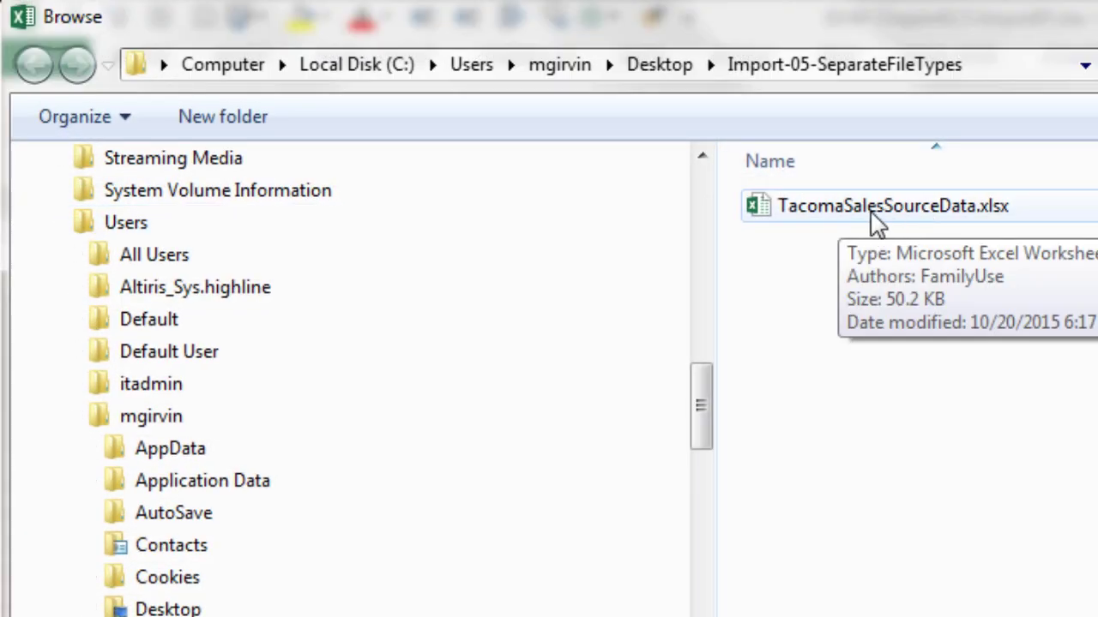
pyautogui.doubleClick(833, 216)
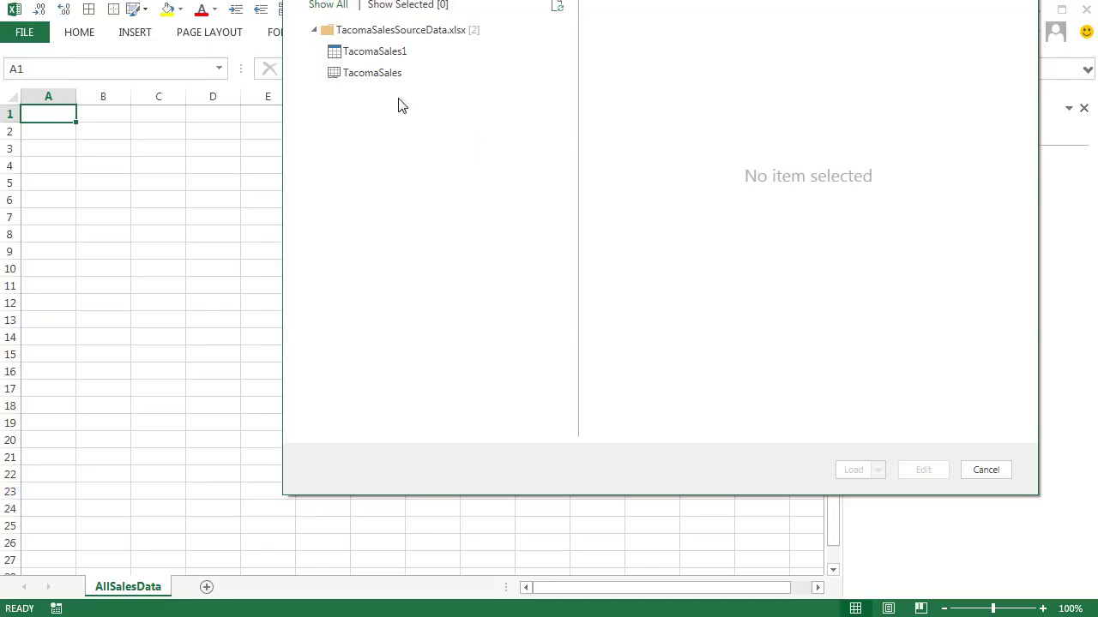
pyautogui.click(358, 77)
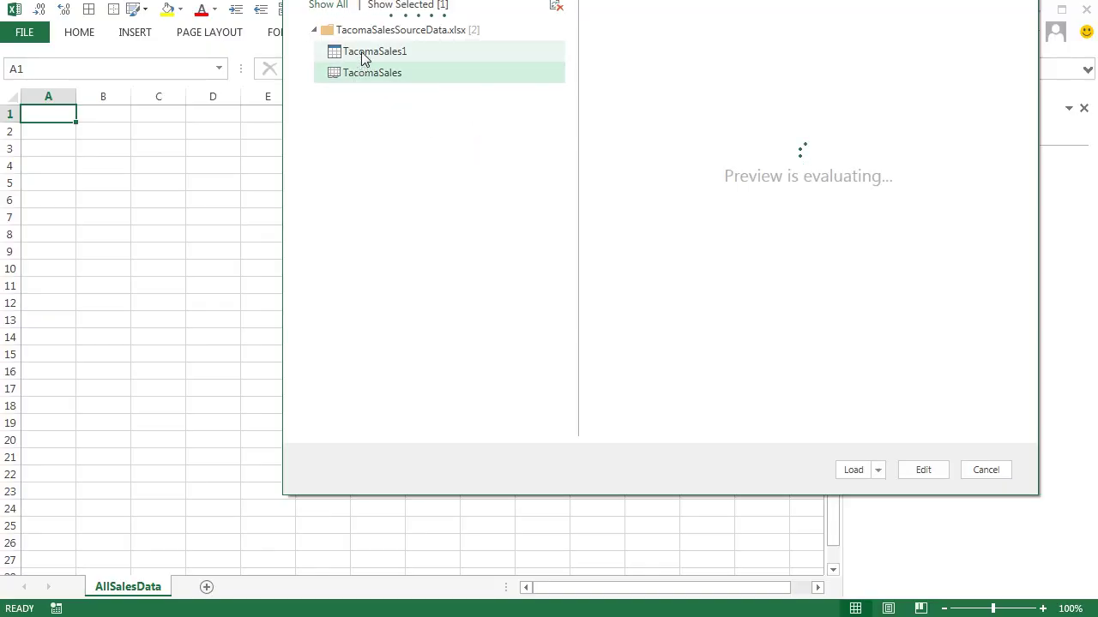
pyautogui.click(366, 55)
pyautogui.click(350, 77)
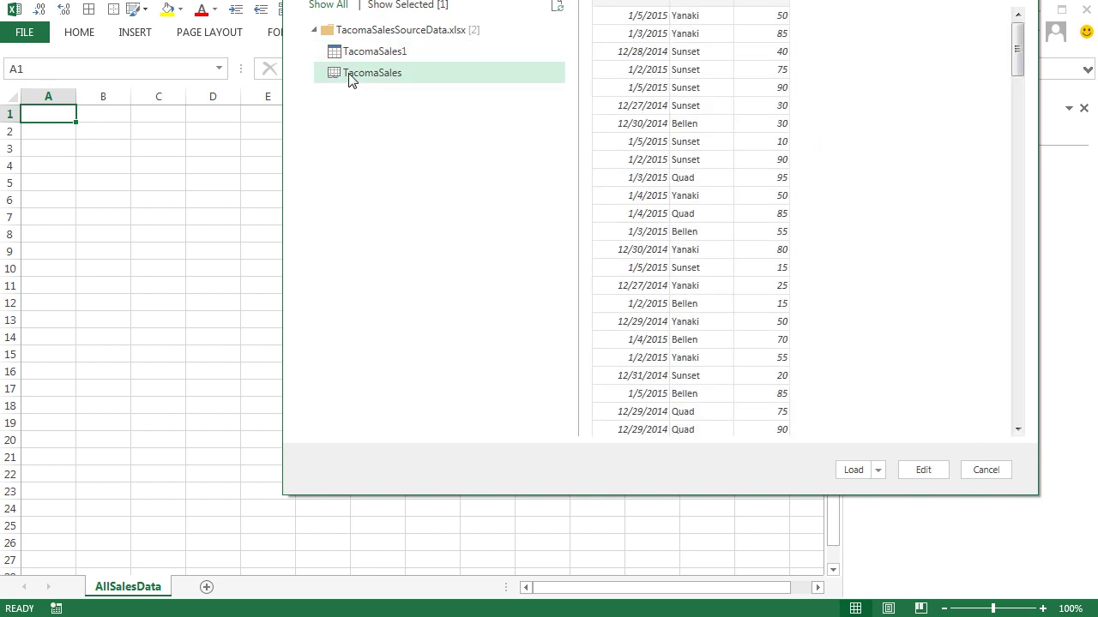
pyautogui.click(924, 470)
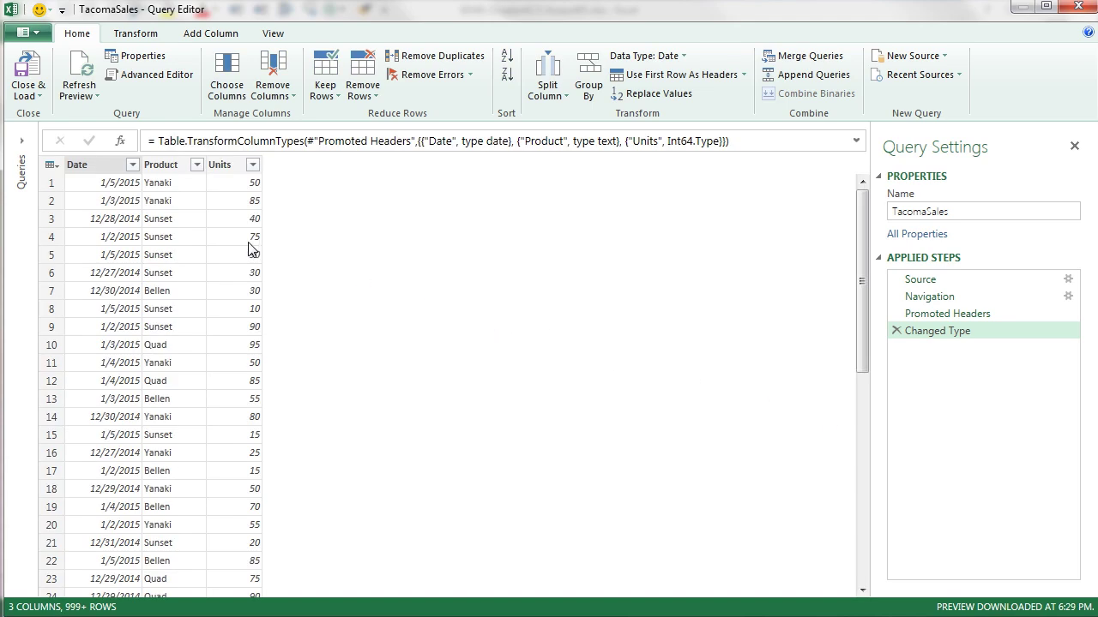
# Step: Verify the Units and Date column types, then load TacomaSales with Only Create Connection
pyautogui.click(225, 167)
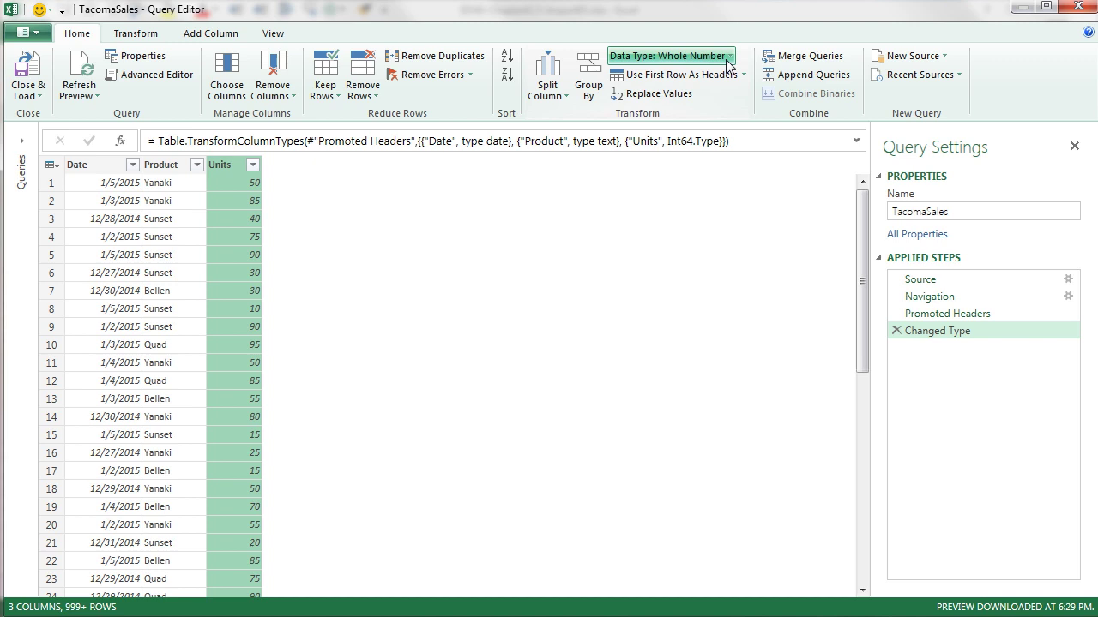
pyautogui.click(103, 172)
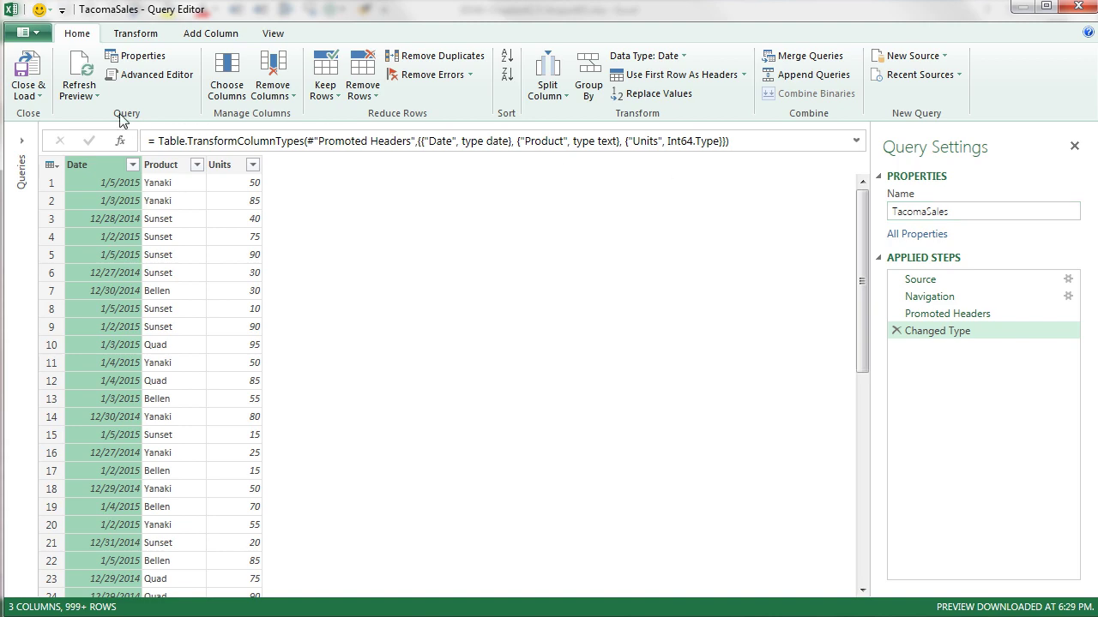
pyautogui.click(31, 96)
pyautogui.click(77, 133)
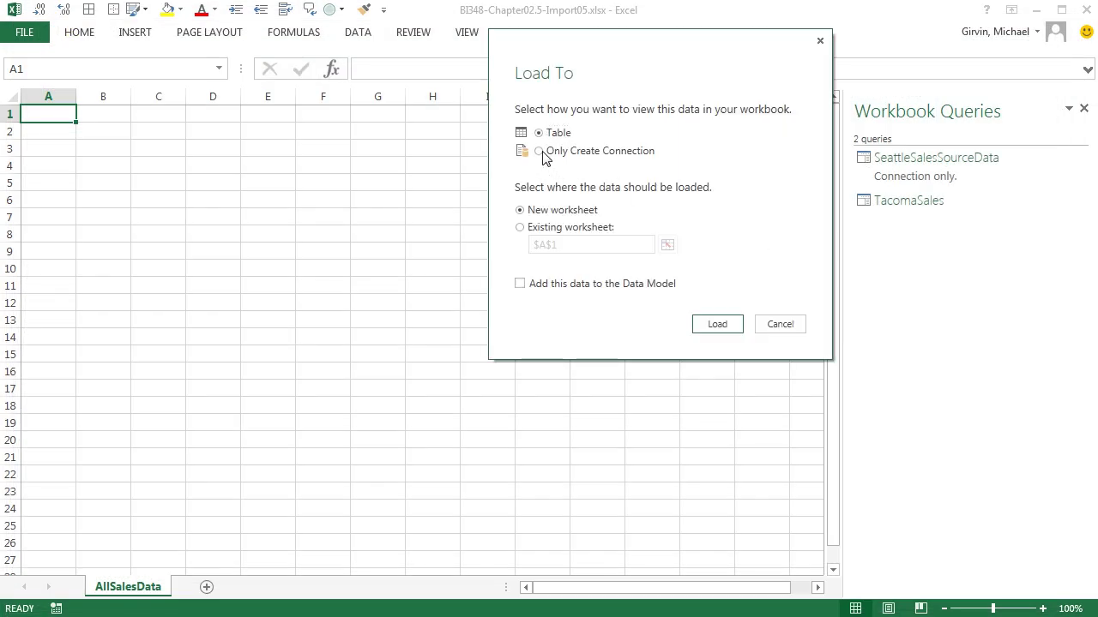
pyautogui.click(540, 153)
pyautogui.click(724, 325)
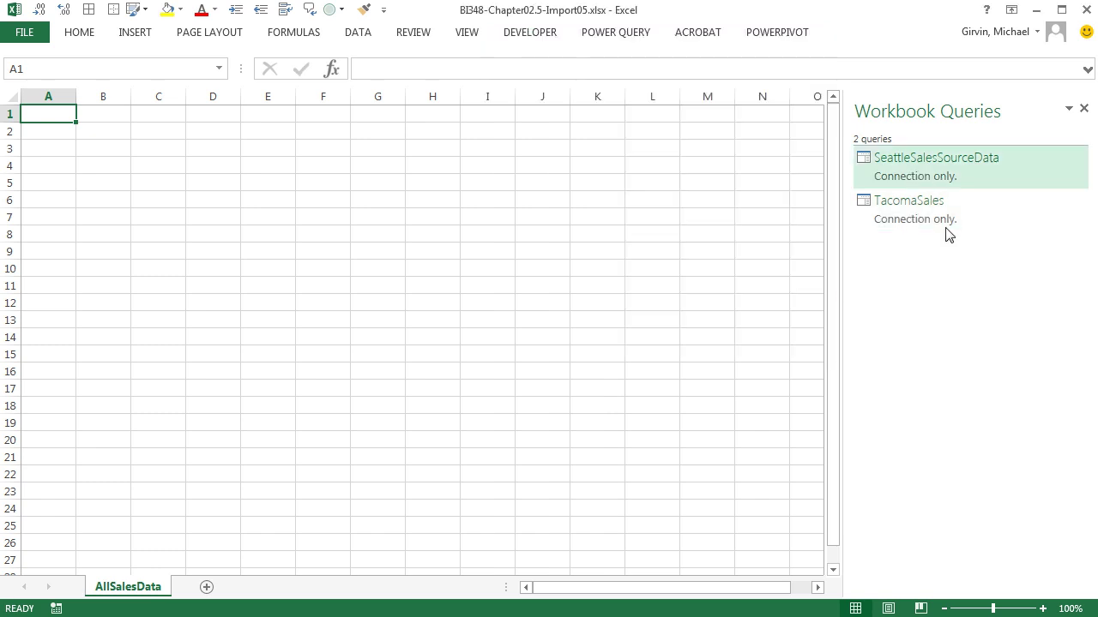
pyautogui.moveTo(914, 233)
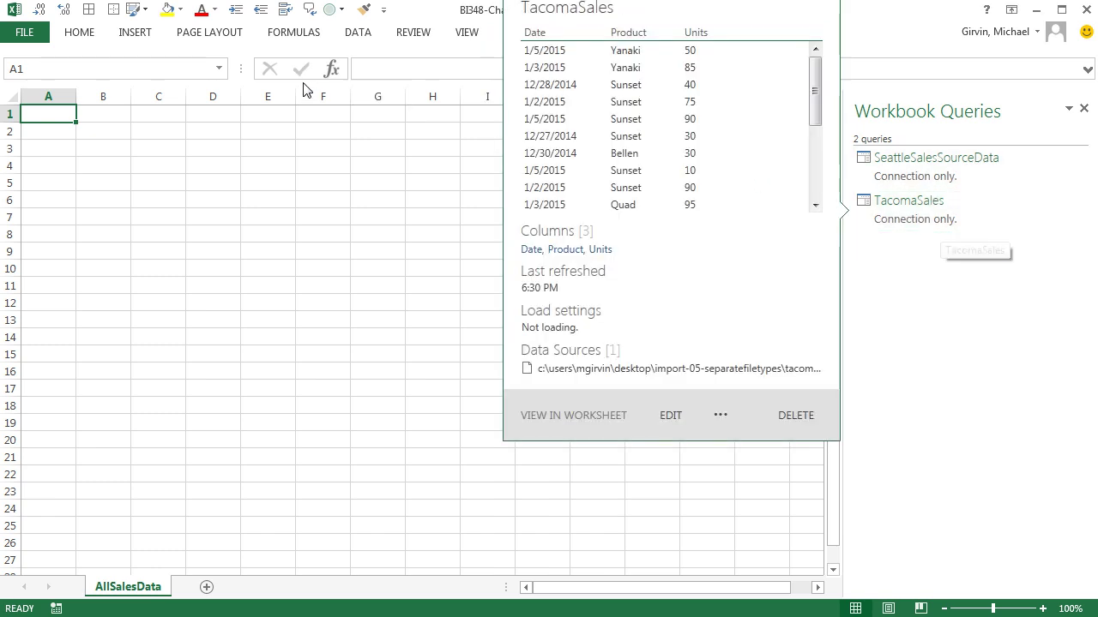
# Step: Import OaklandSalesSourceData.accdb from Access and select its f-OaklandSales table in the Navigator
pyautogui.click(622, 38)
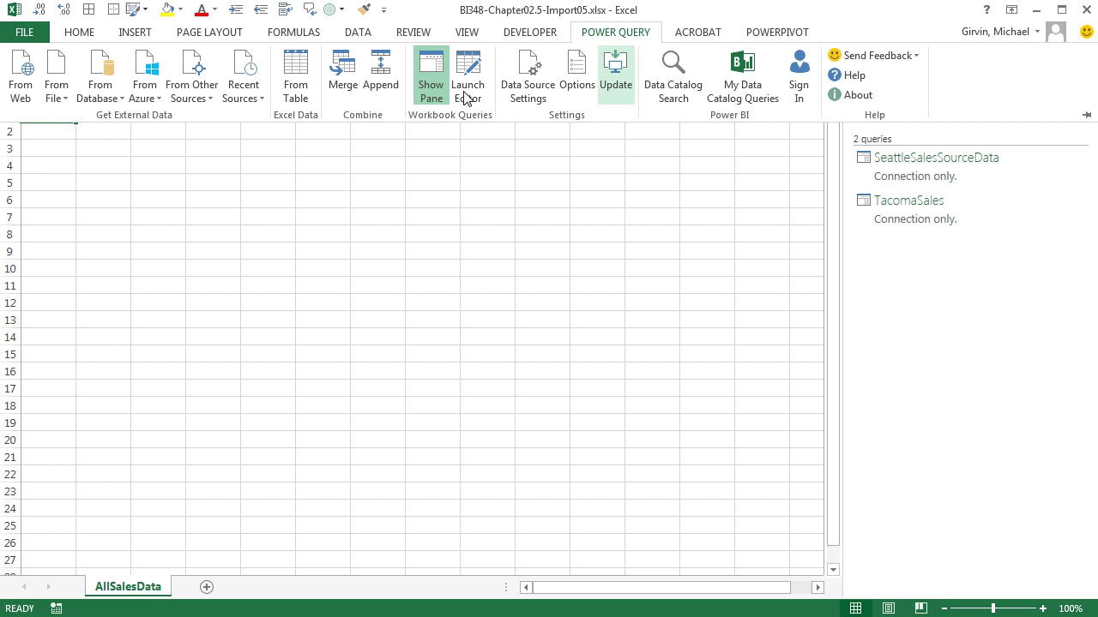
pyautogui.click(111, 100)
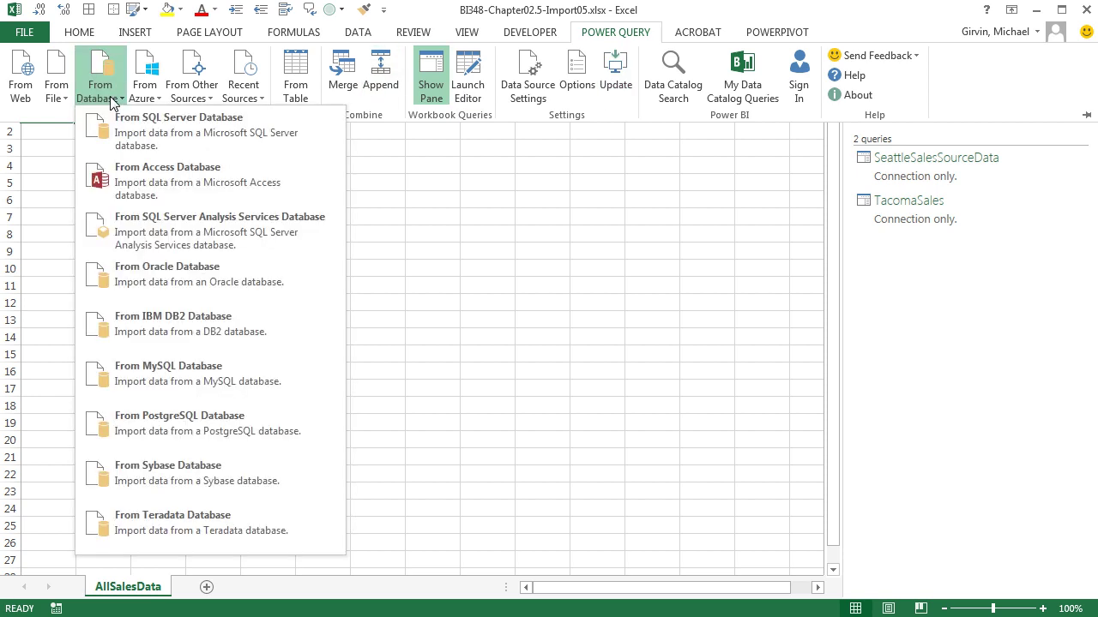
pyautogui.click(134, 172)
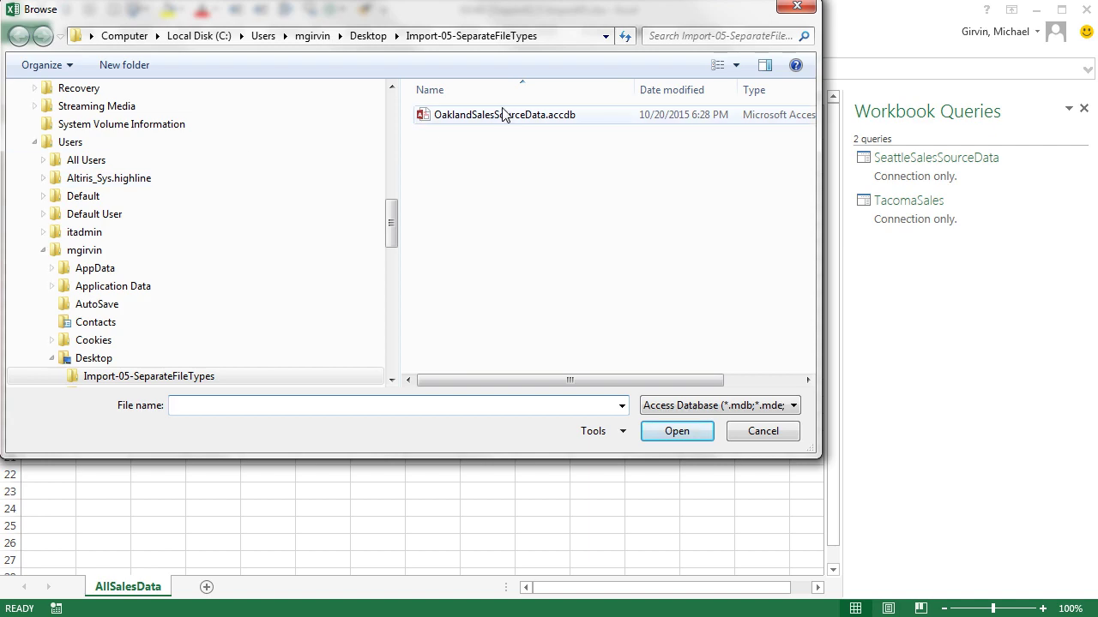
pyautogui.doubleClick(504, 116)
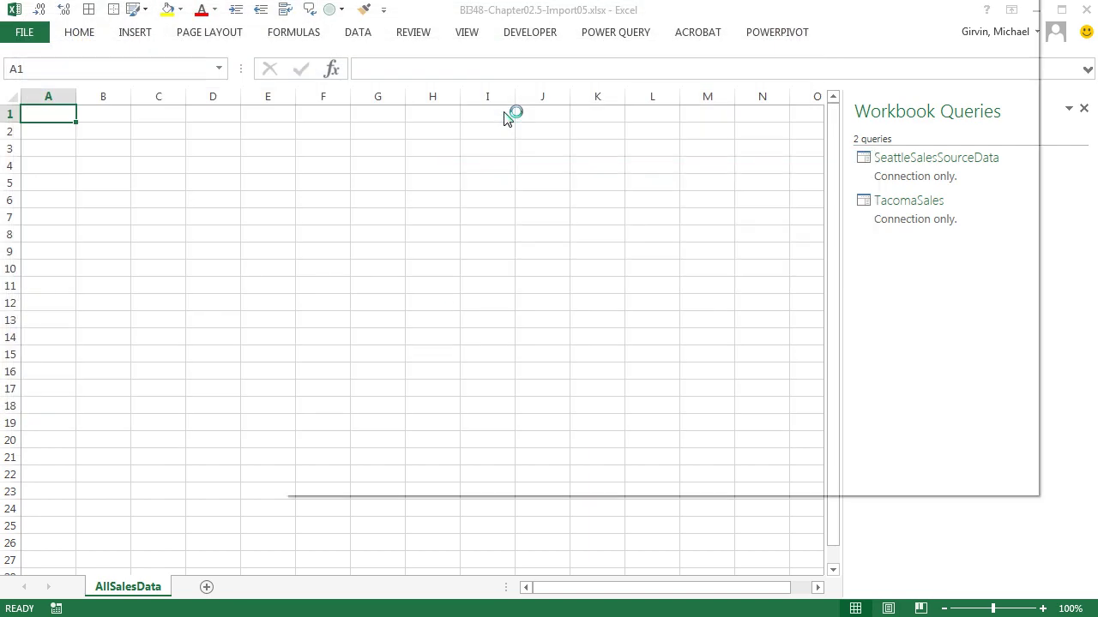
pyautogui.click(368, 53)
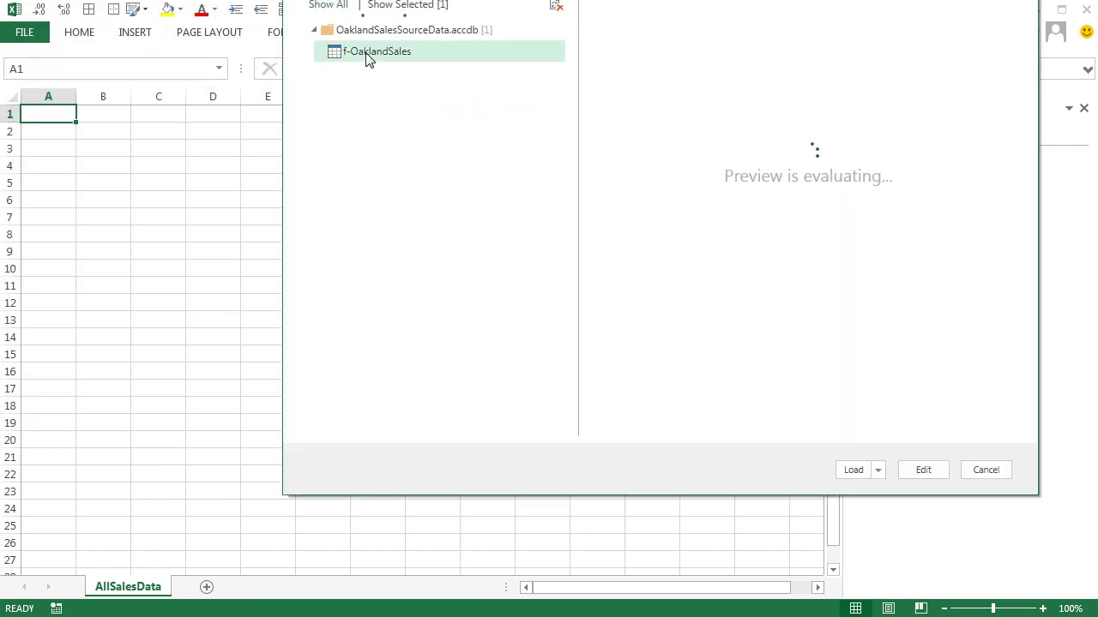
# Step: Edit f-OaklandSales, remove its ID column, and check the Date, Product and Units types
pyautogui.click(922, 470)
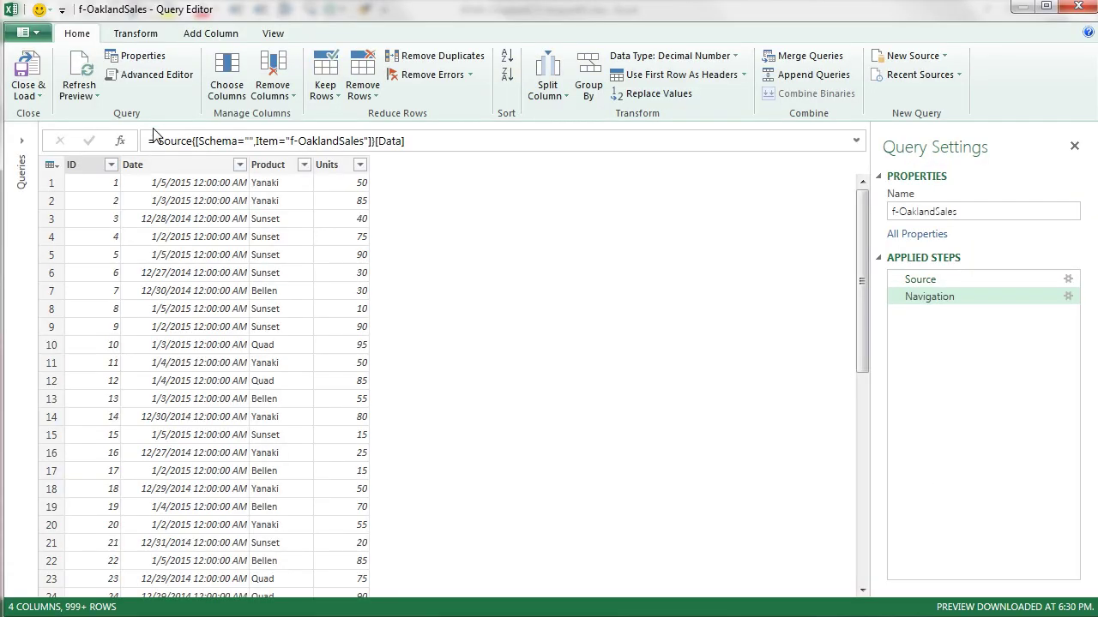
pyautogui.click(84, 167)
pyautogui.rightClick(84, 167)
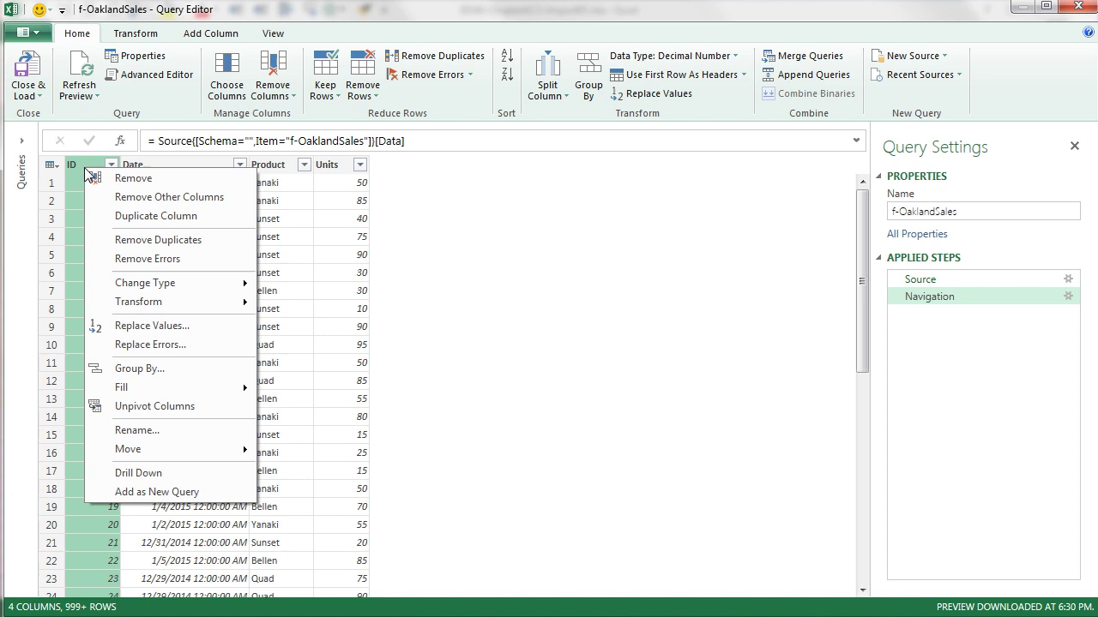
pyautogui.click(112, 178)
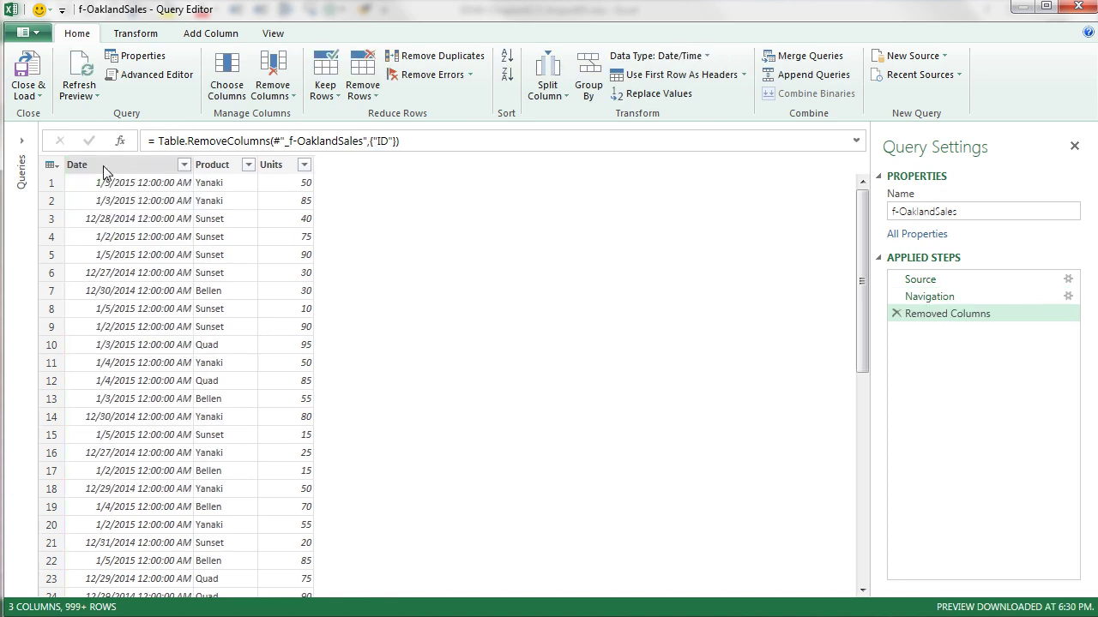
pyautogui.click(136, 163)
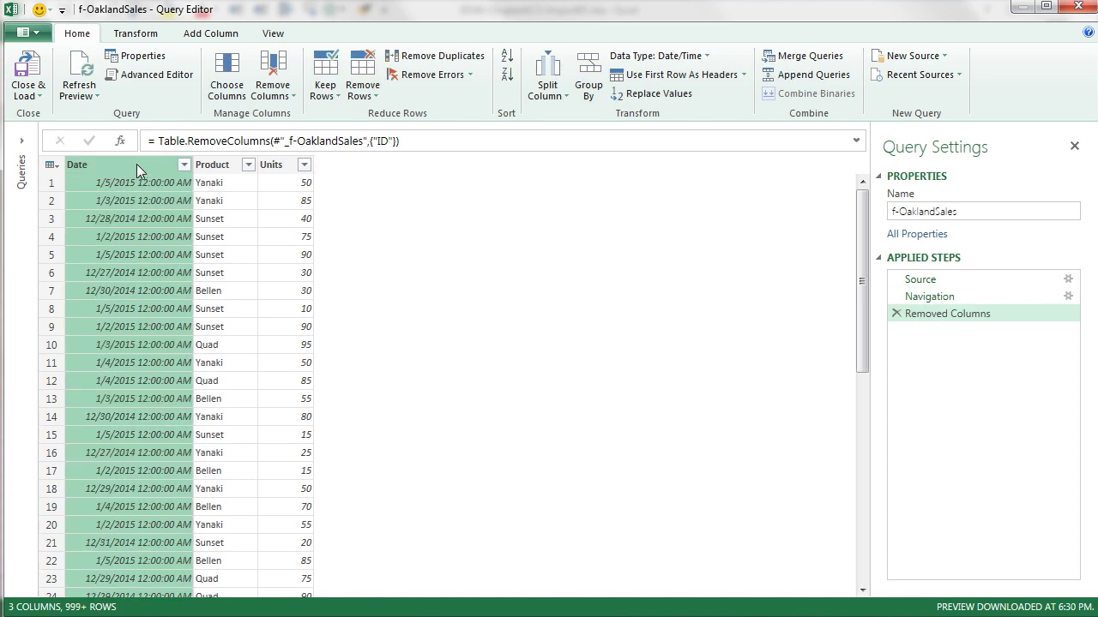
pyautogui.click(228, 170)
pyautogui.click(271, 168)
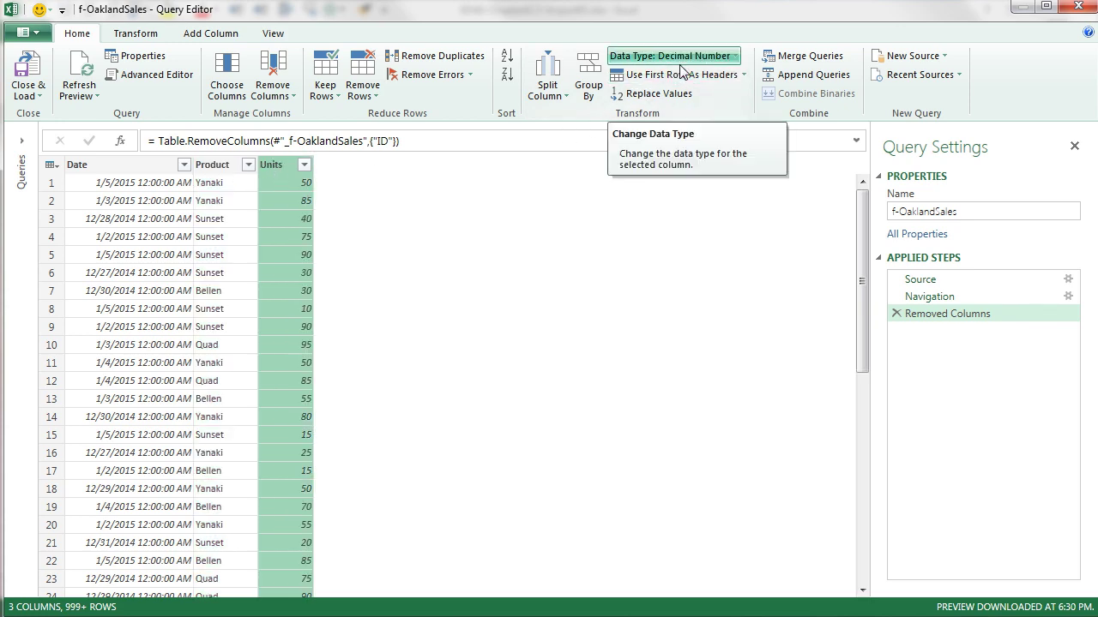
# Step: Load f-OaklandSales through Close & Load To with Only Create Connection selected
pyautogui.click(39, 97)
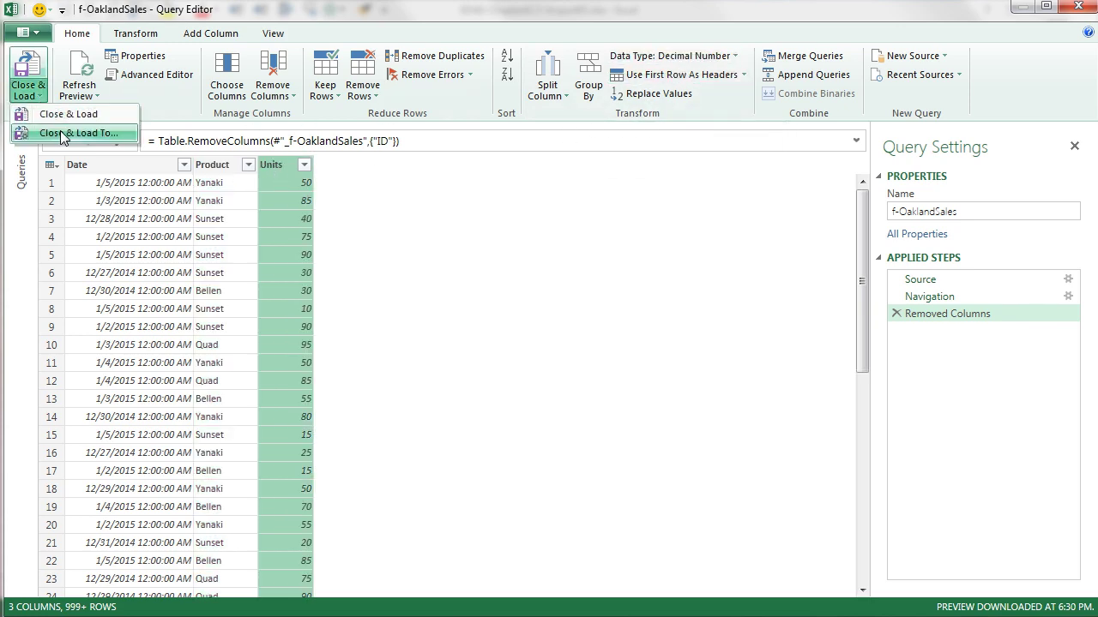
pyautogui.click(51, 133)
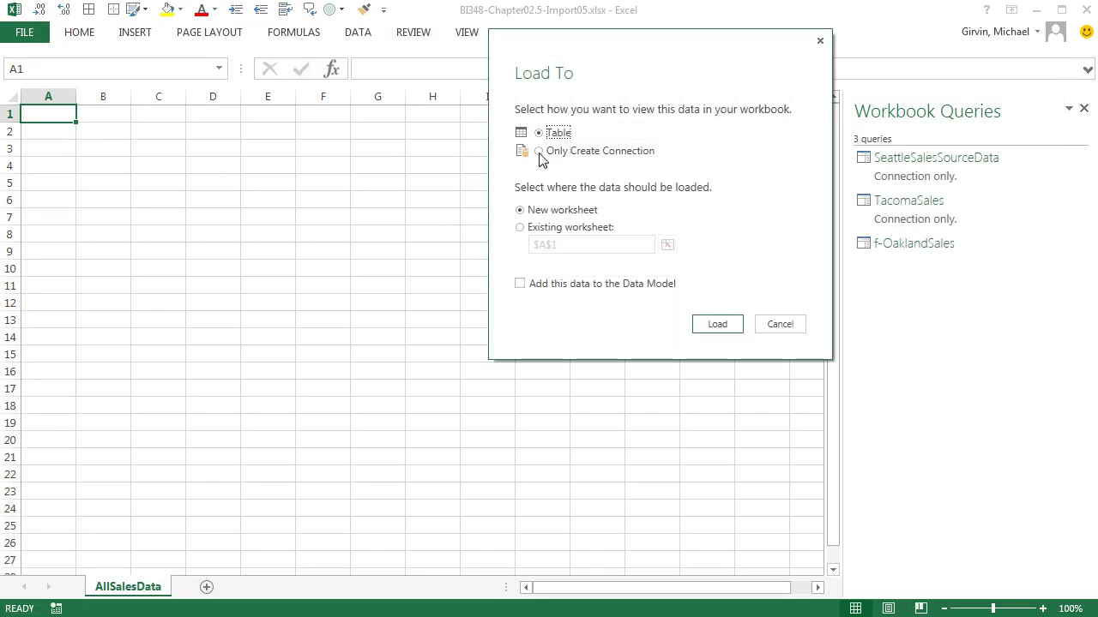
pyautogui.click(539, 152)
pyautogui.click(728, 333)
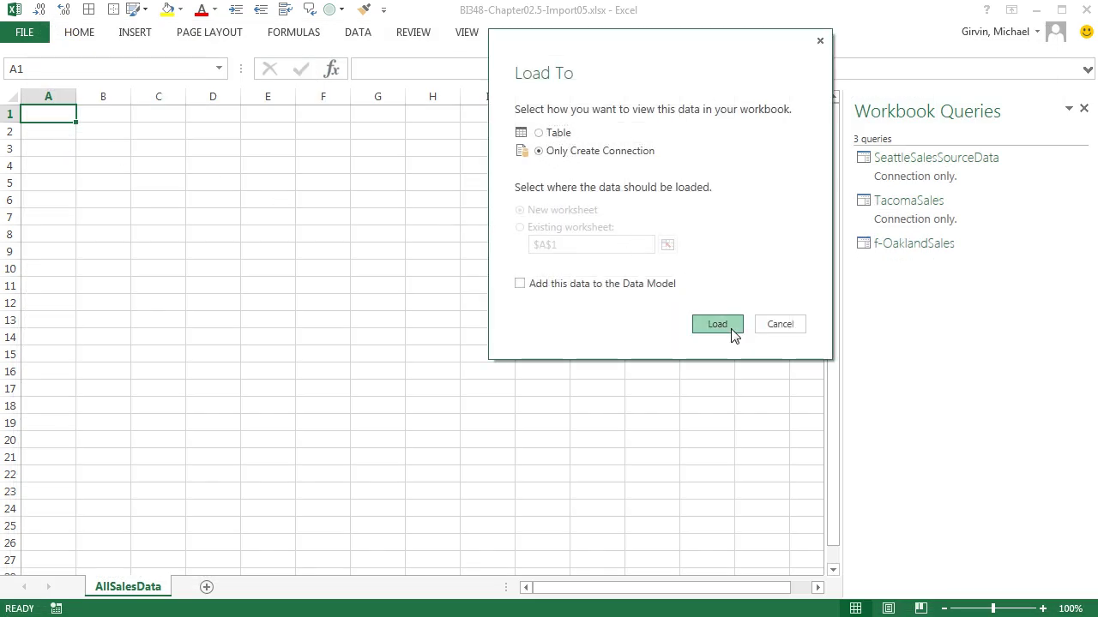
pyautogui.moveTo(906, 244)
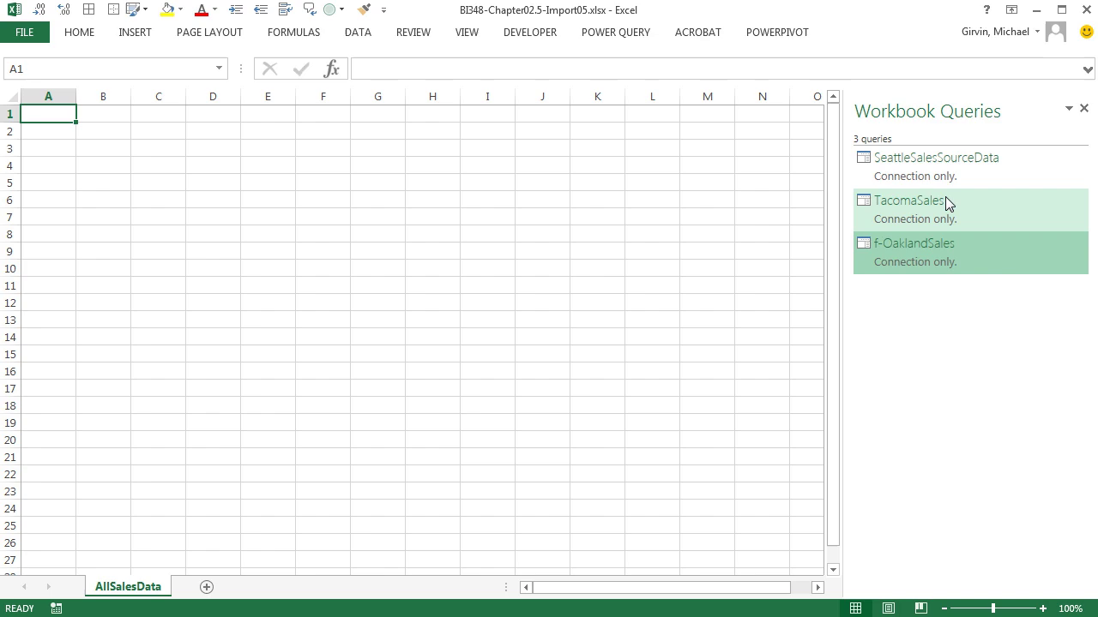
pyautogui.moveTo(948, 160)
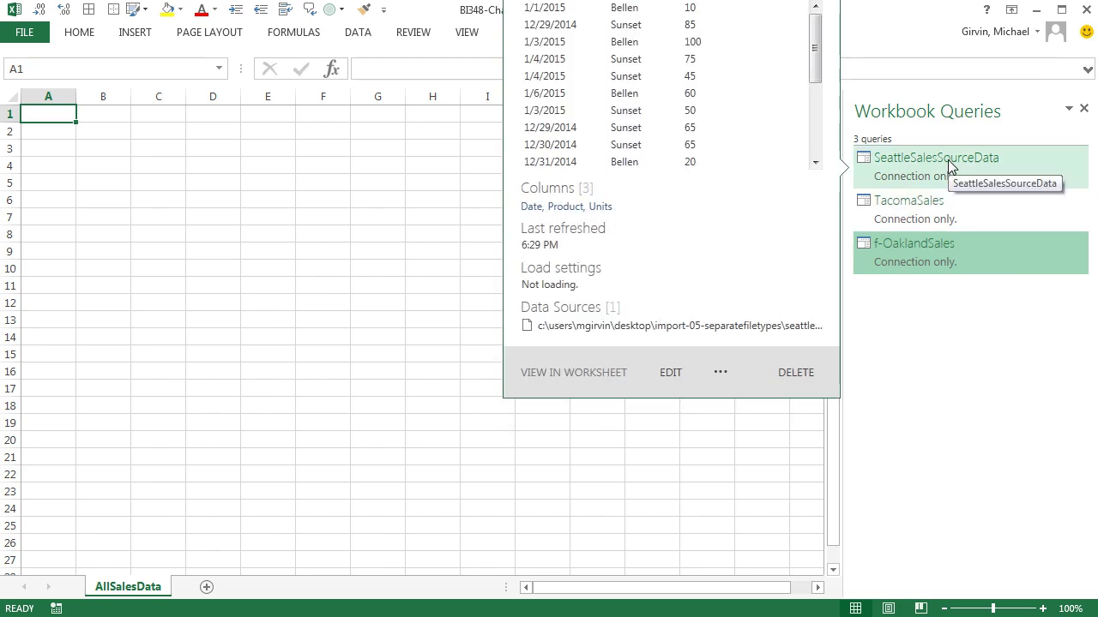
# Step: Append TacomaSales to SeattleSalesSourceData as the primary table, creating the Append1 query
pyautogui.click(631, 35)
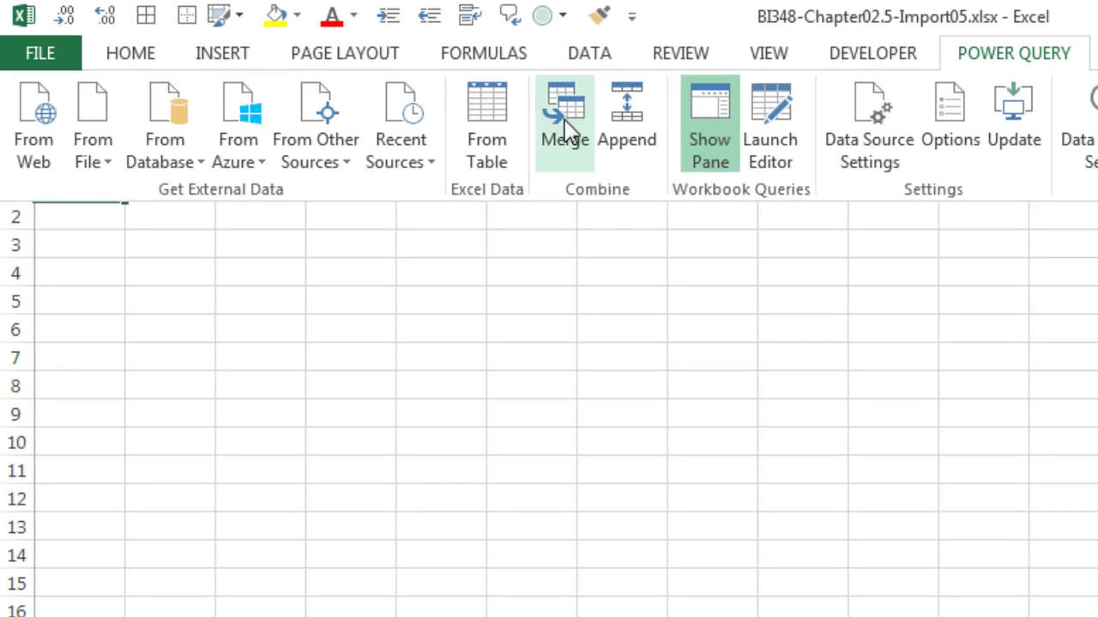
pyautogui.click(633, 140)
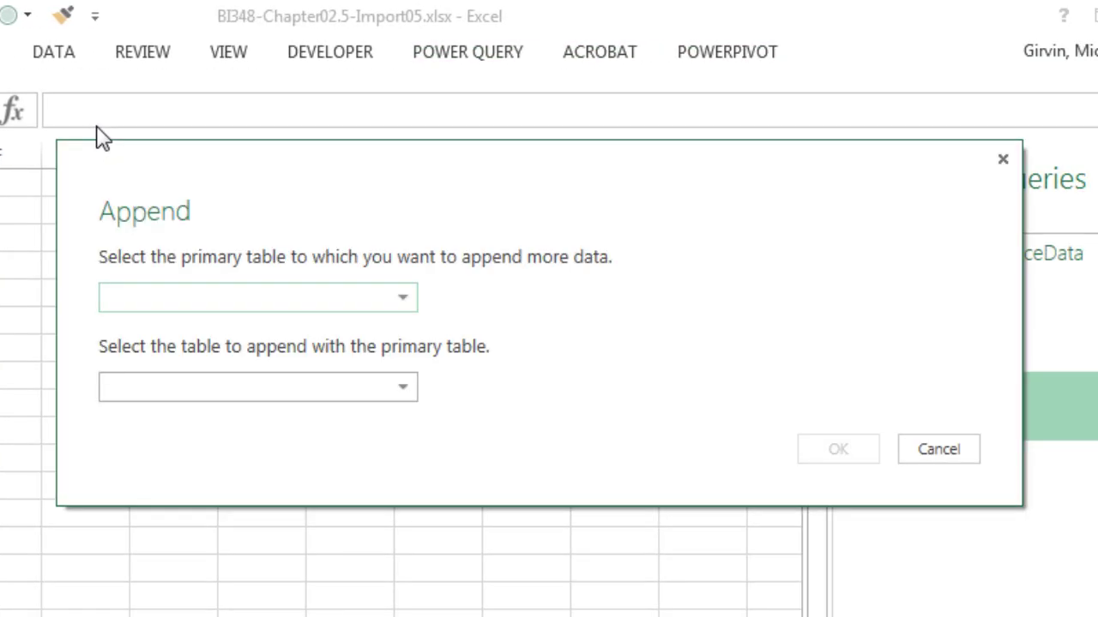
pyautogui.click(410, 304)
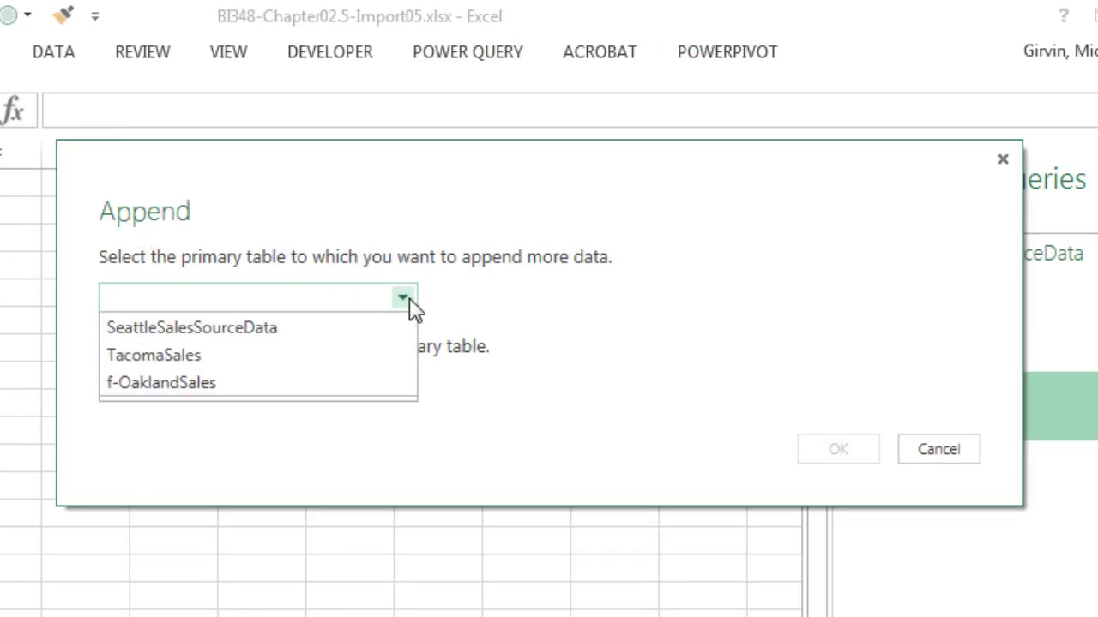
pyautogui.click(253, 331)
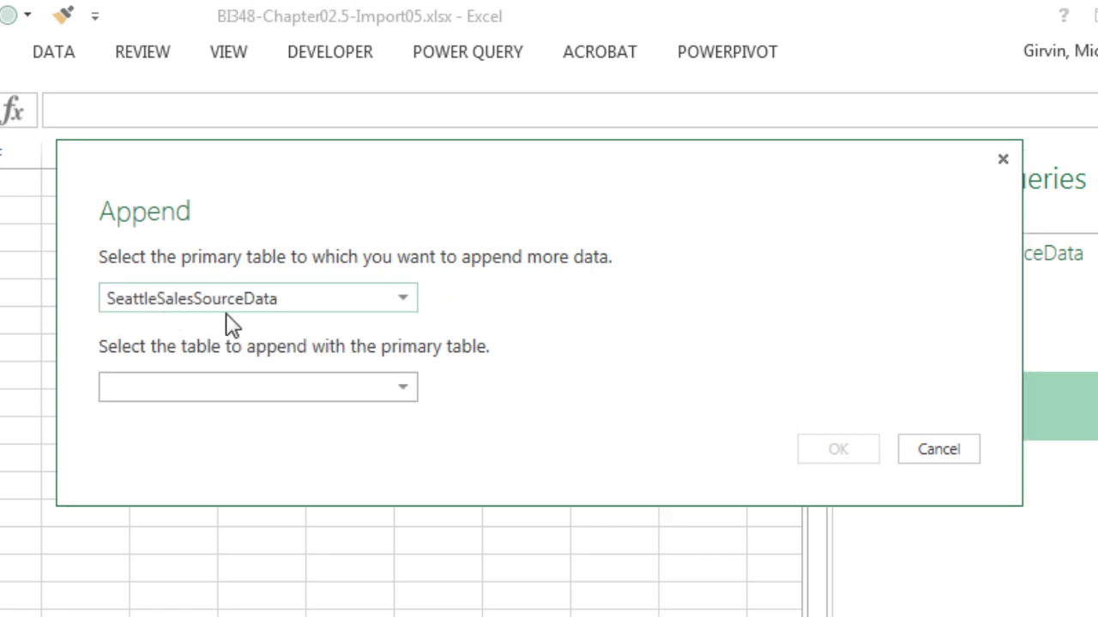
pyautogui.click(407, 392)
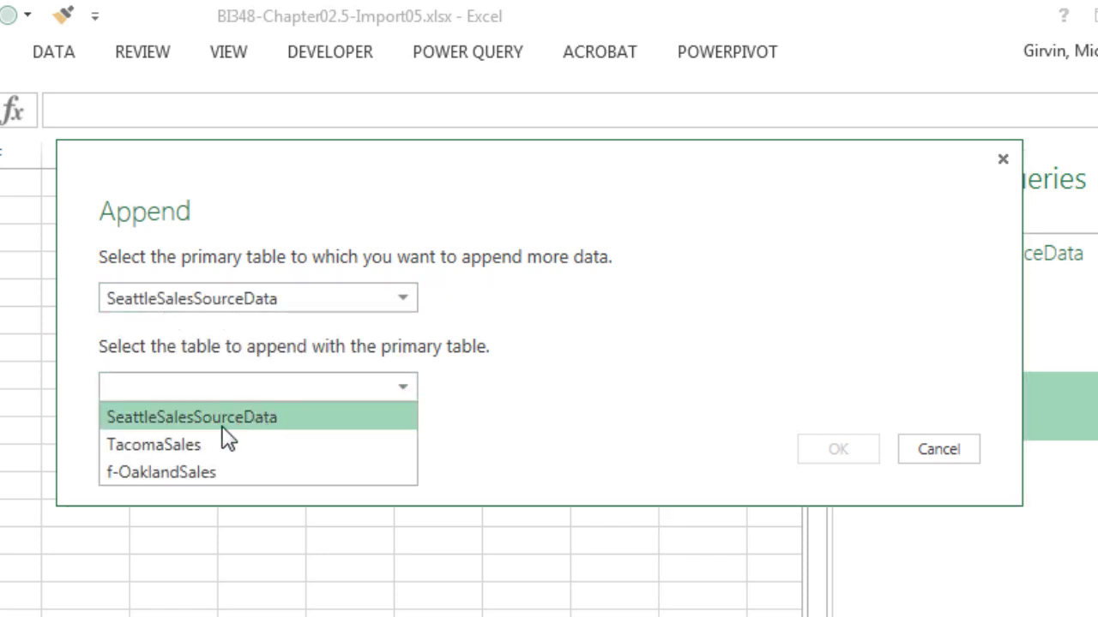
pyautogui.click(188, 446)
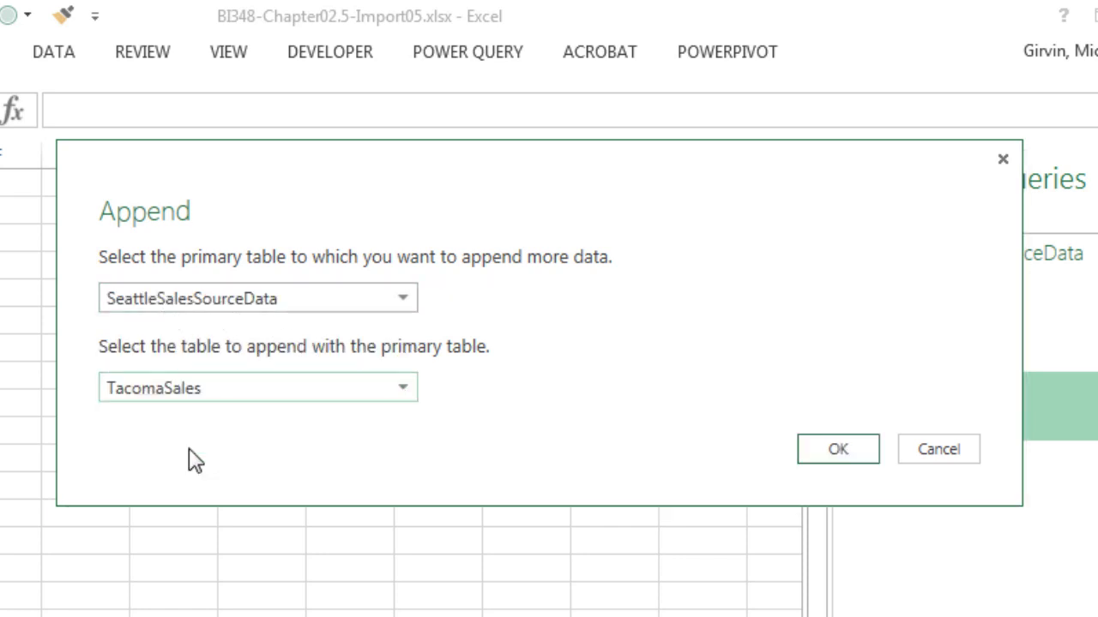
pyautogui.click(873, 459)
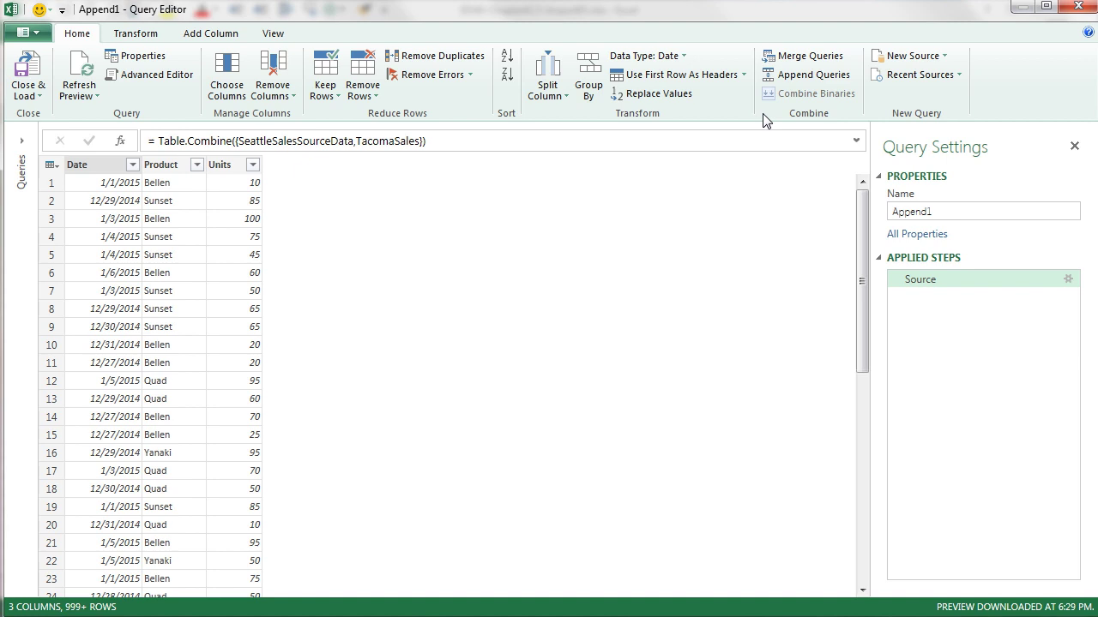
# Step: Append f-OaklandSales to the combined Seattle and Tacoma query
pyautogui.click(811, 75)
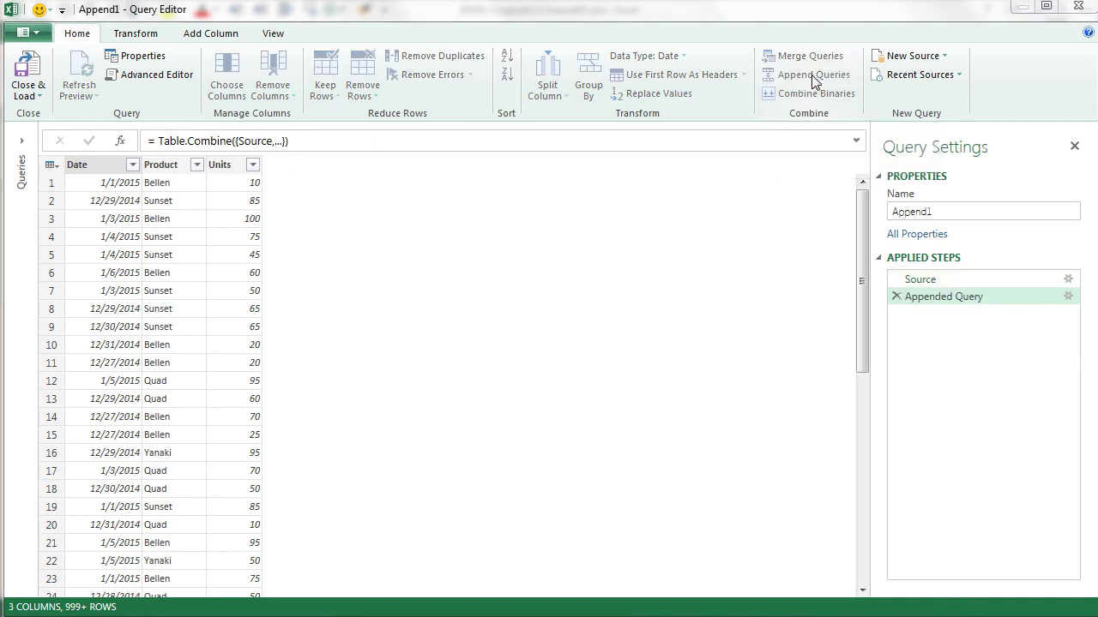
pyautogui.click(466, 300)
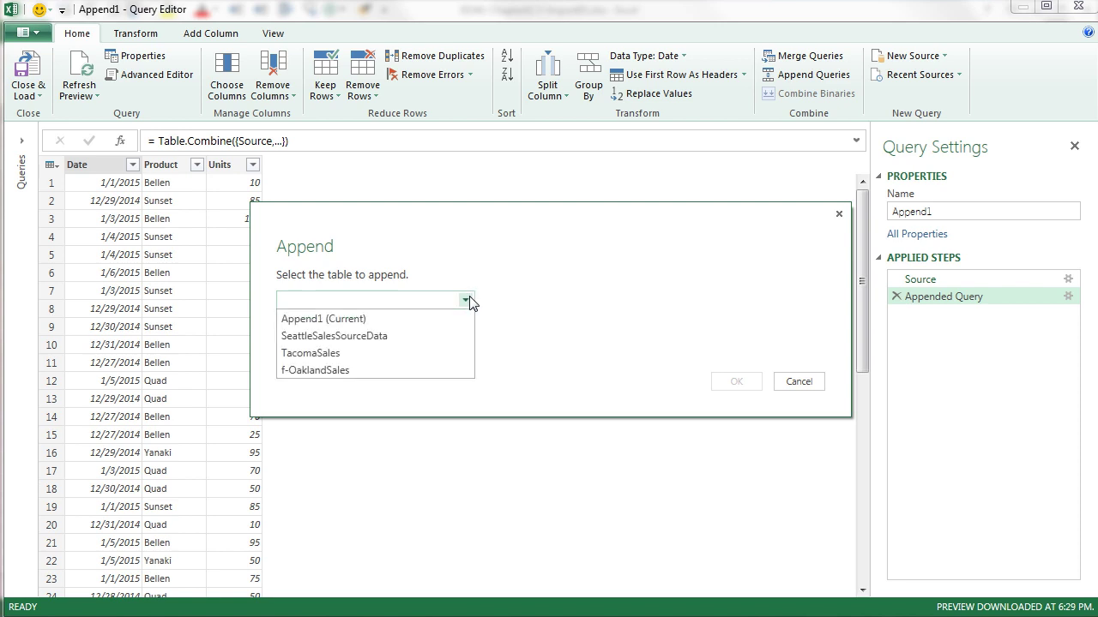
pyautogui.click(324, 370)
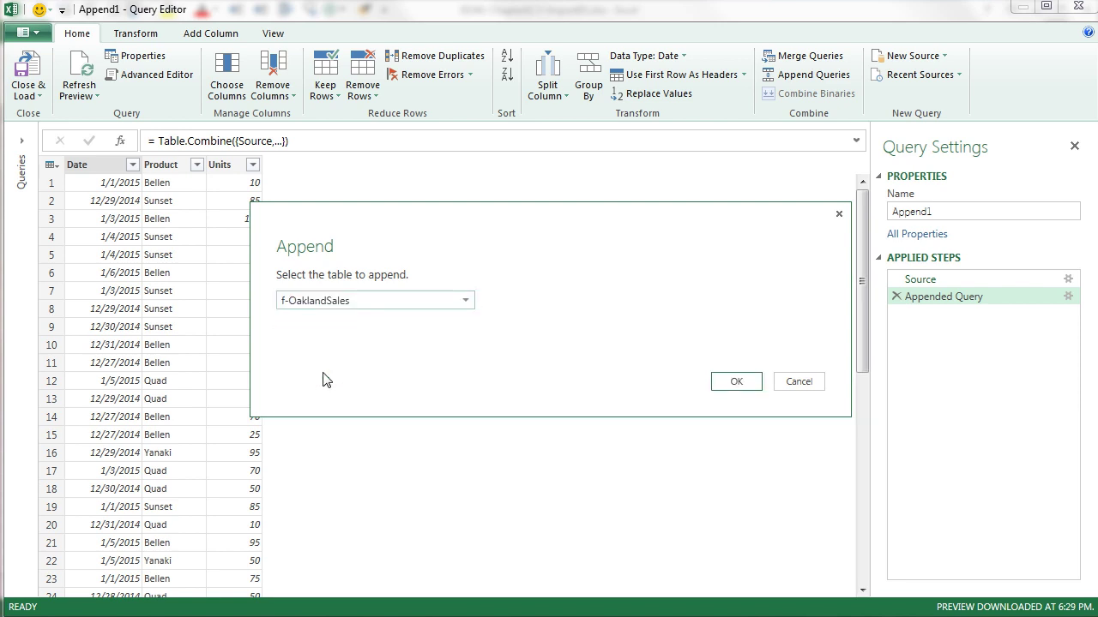
pyautogui.click(730, 384)
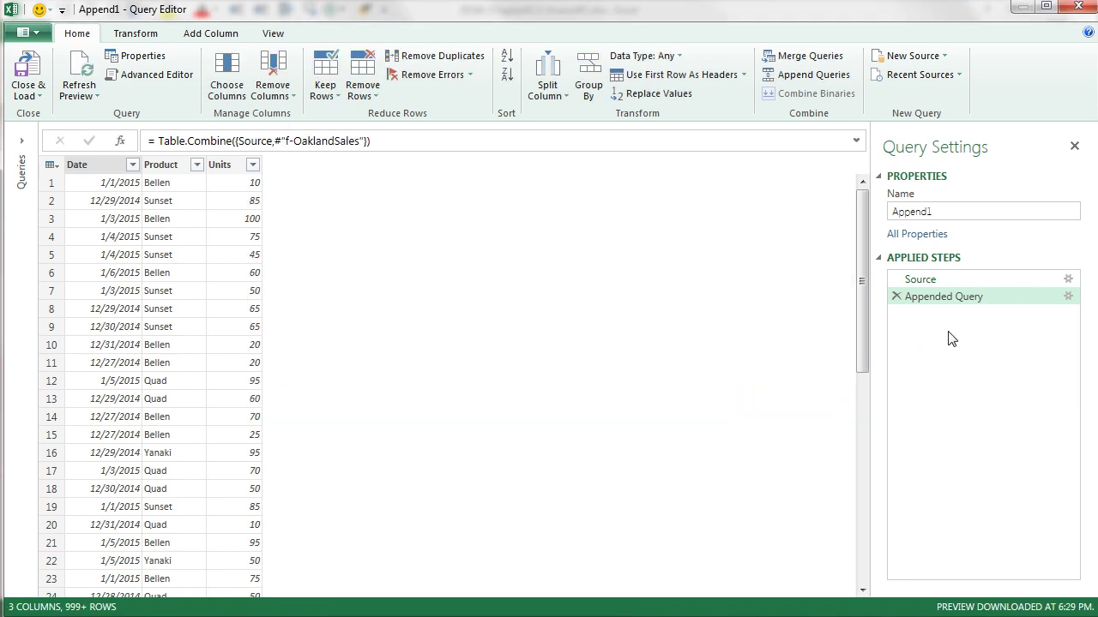
# Step: Rename the query from Append1 to AllDataAccessTextExcel
pyautogui.click(964, 213)
pyautogui.doubleClick(964, 213)
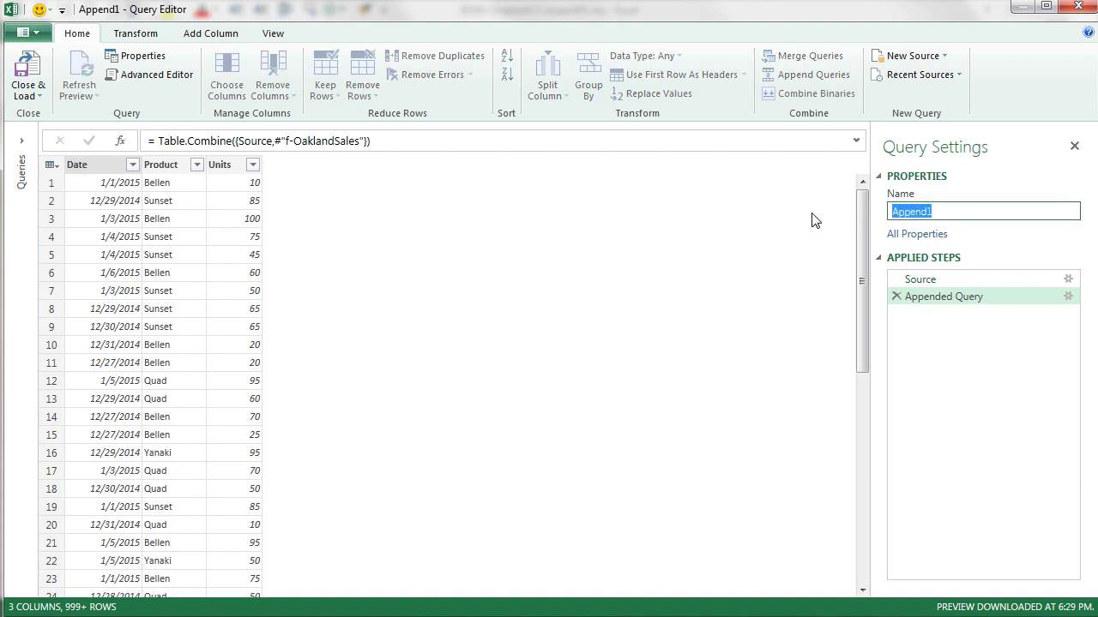
pyautogui.write('AllDataAccessTextExcel')
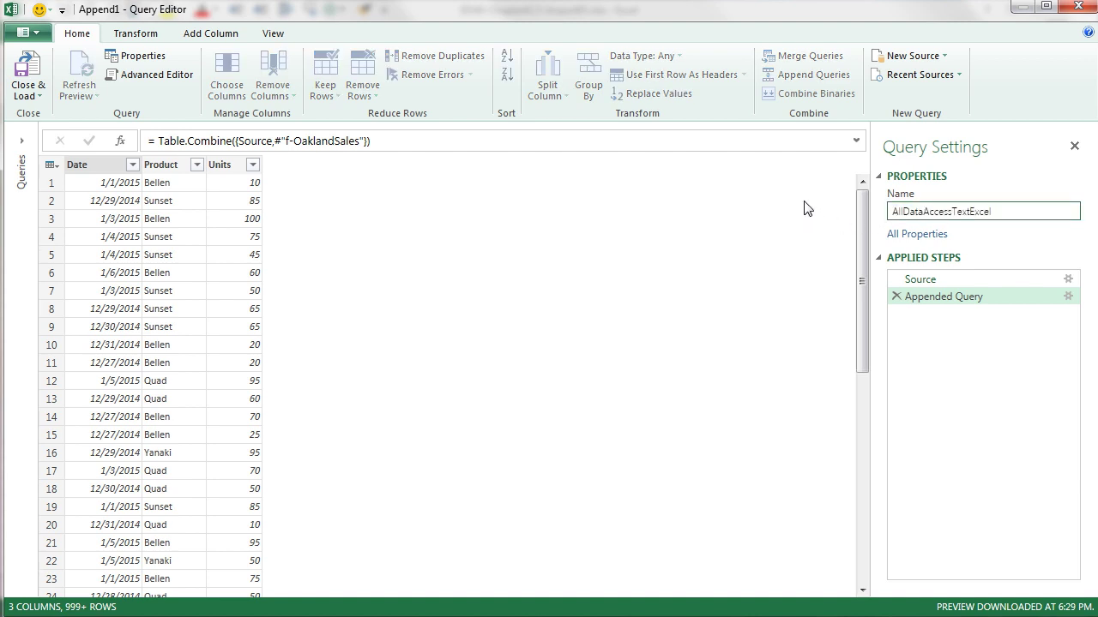
pyautogui.press('Return')
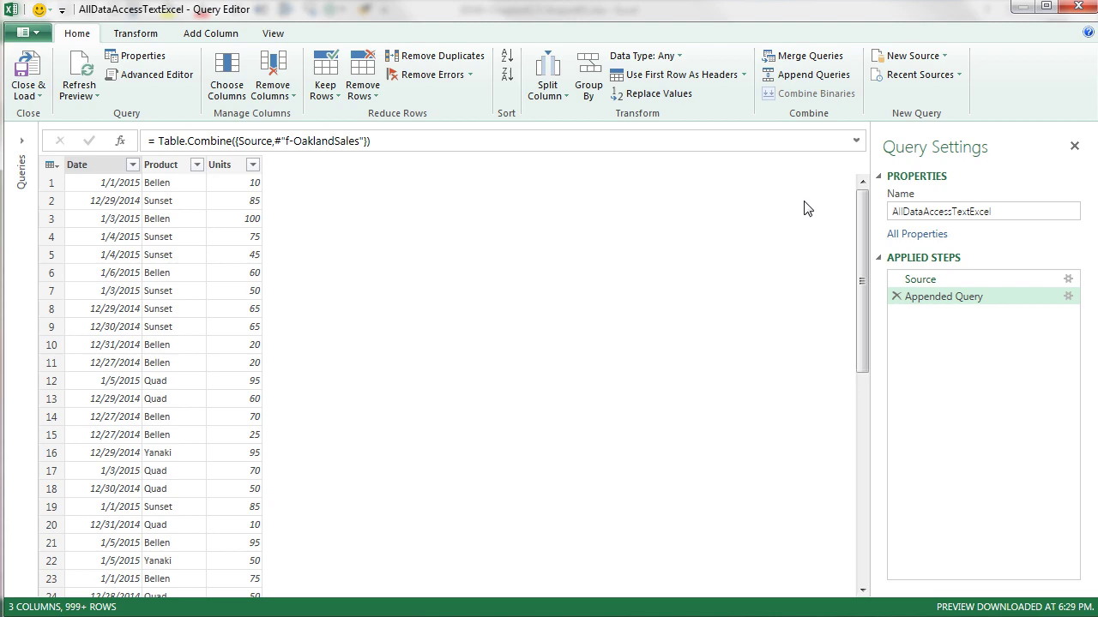
# Step: Load AllDataAccessTextExcel as a table at $A$1 of the existing AllSalesData sheet
pyautogui.click(39, 97)
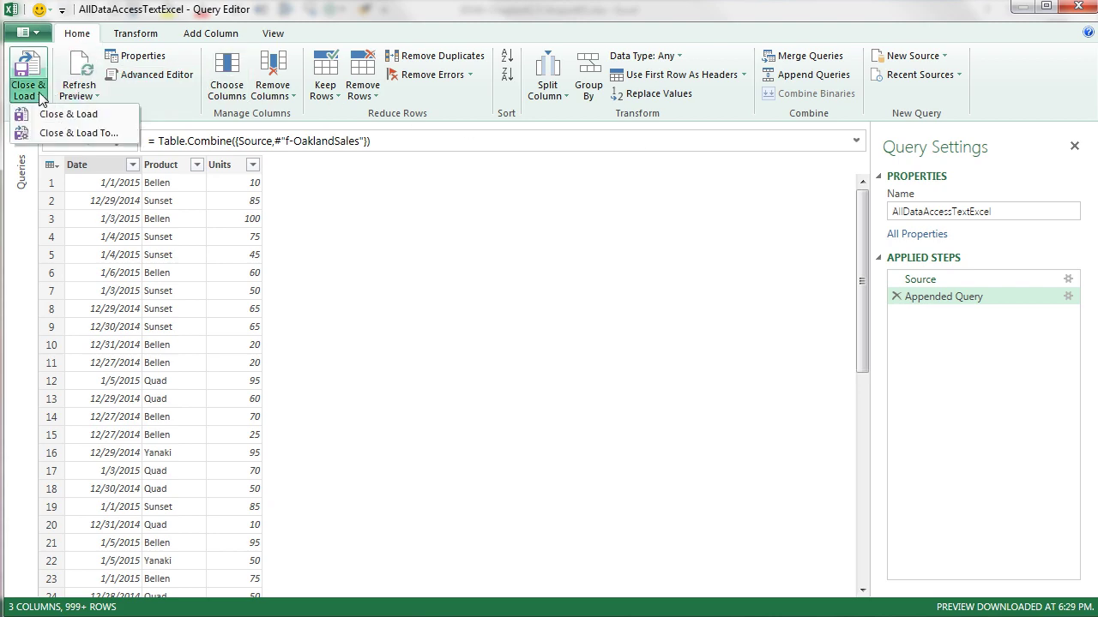
pyautogui.click(89, 139)
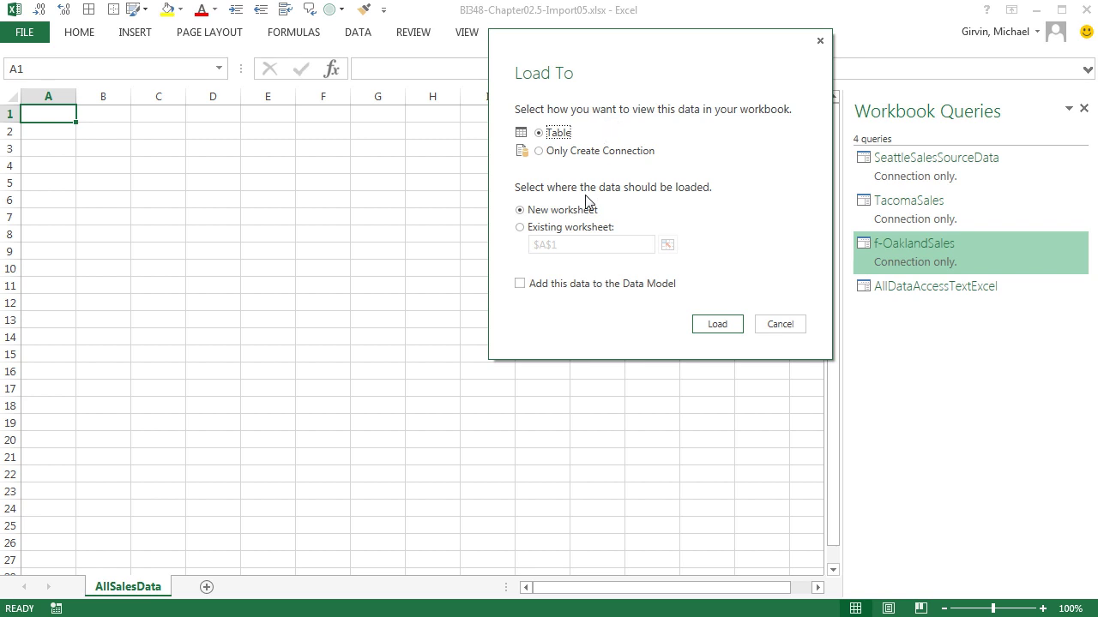
pyautogui.click(523, 228)
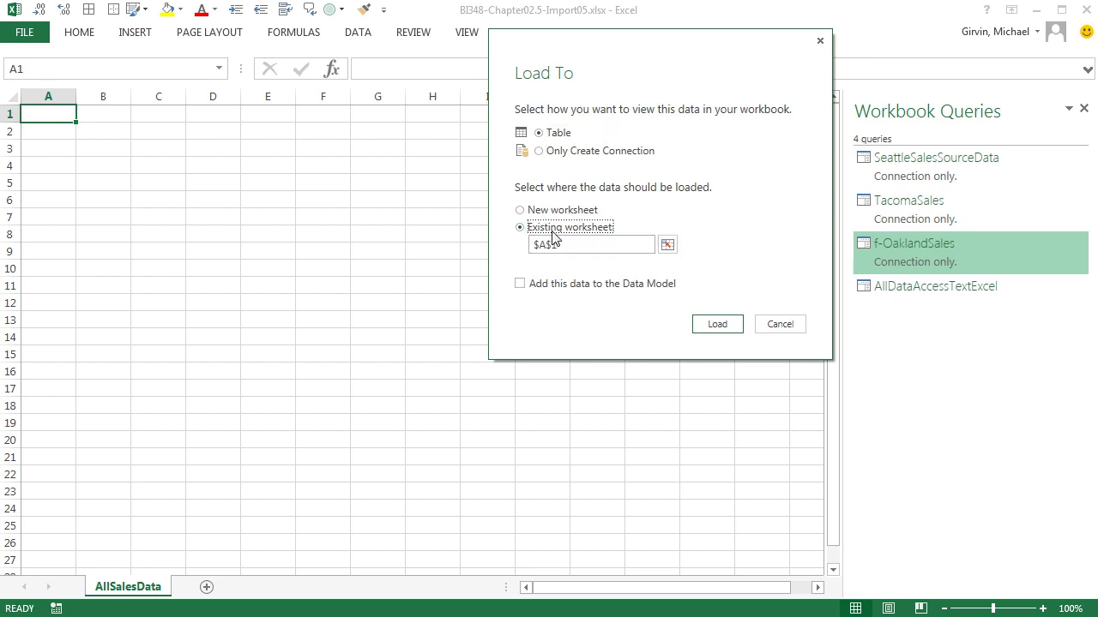
pyautogui.click(715, 330)
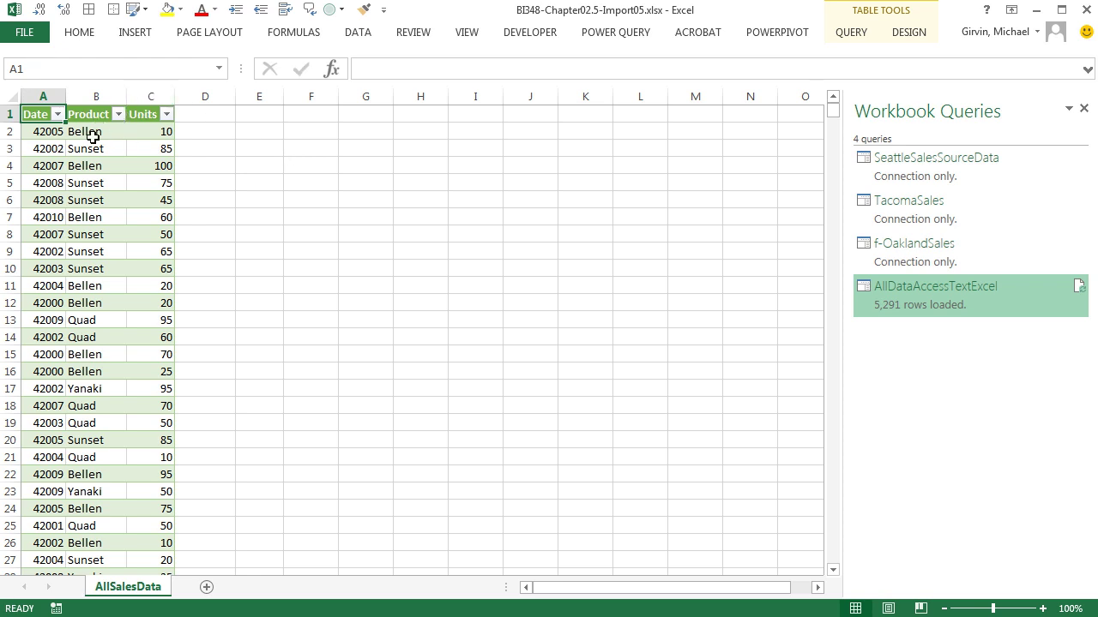
# Step: Edit AllDataAccessTextExcel, set the Date column to Date type, check Product and Units, and reload
pyautogui.rightClick(910, 298)
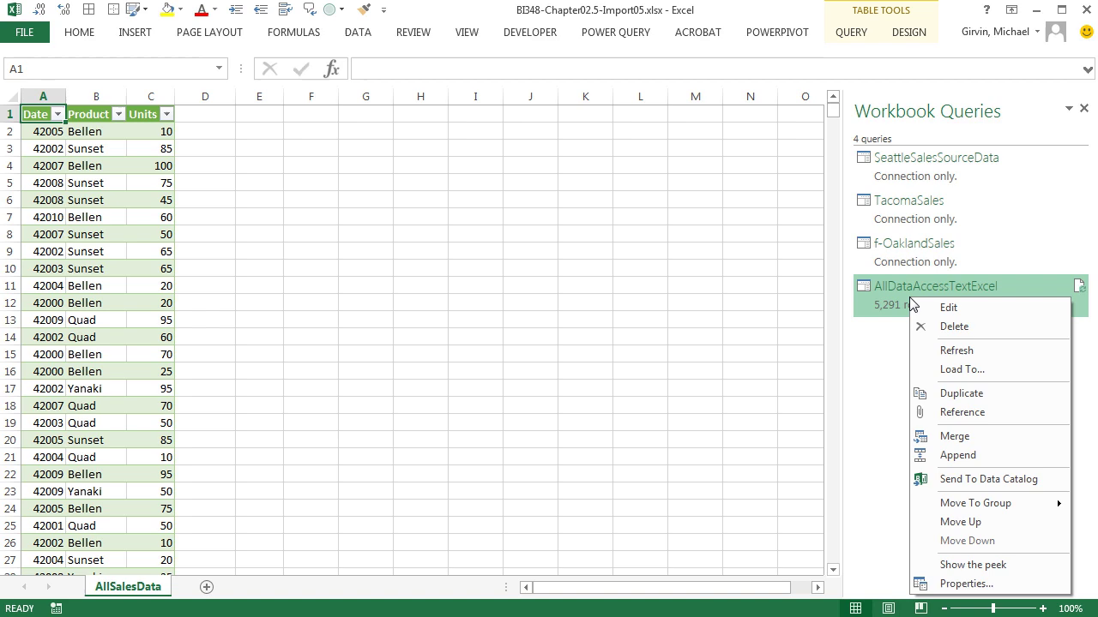
pyautogui.click(949, 311)
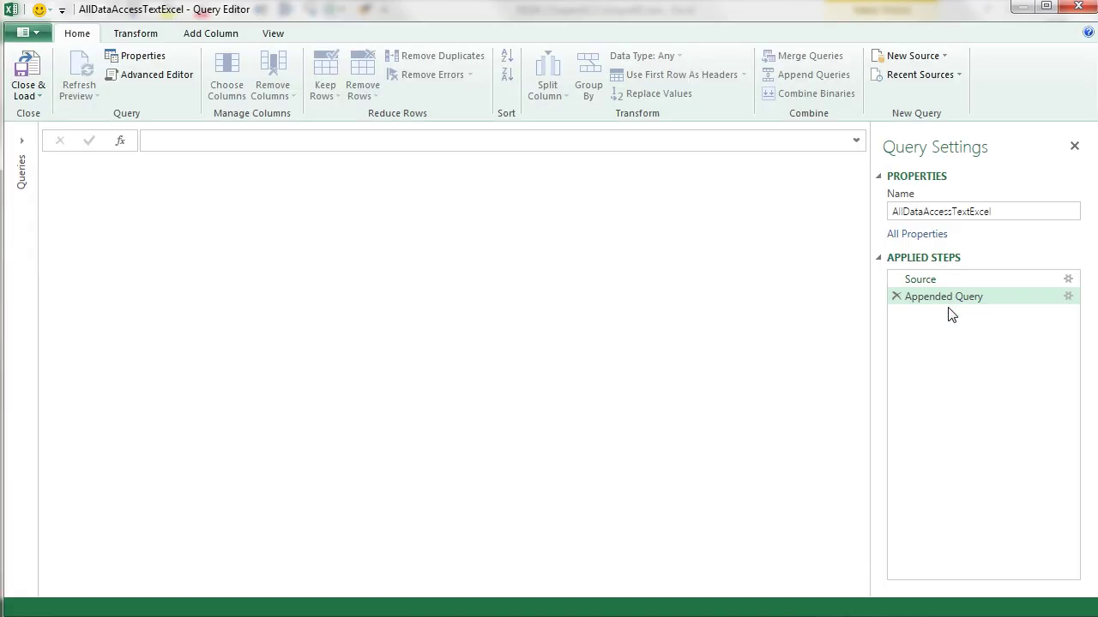
pyautogui.click(109, 165)
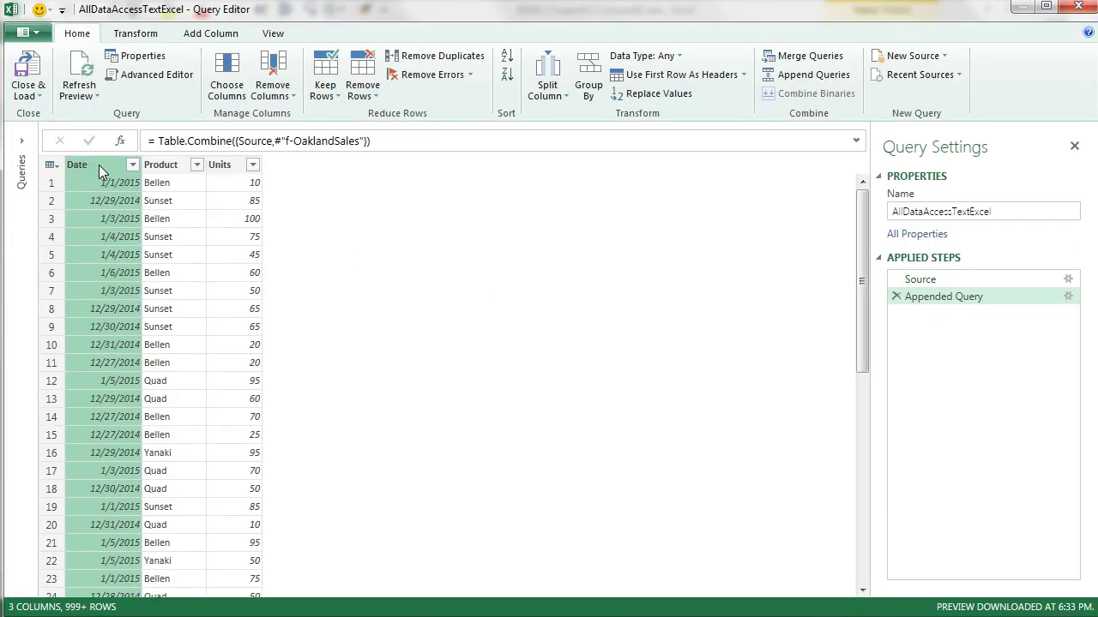
pyautogui.click(678, 56)
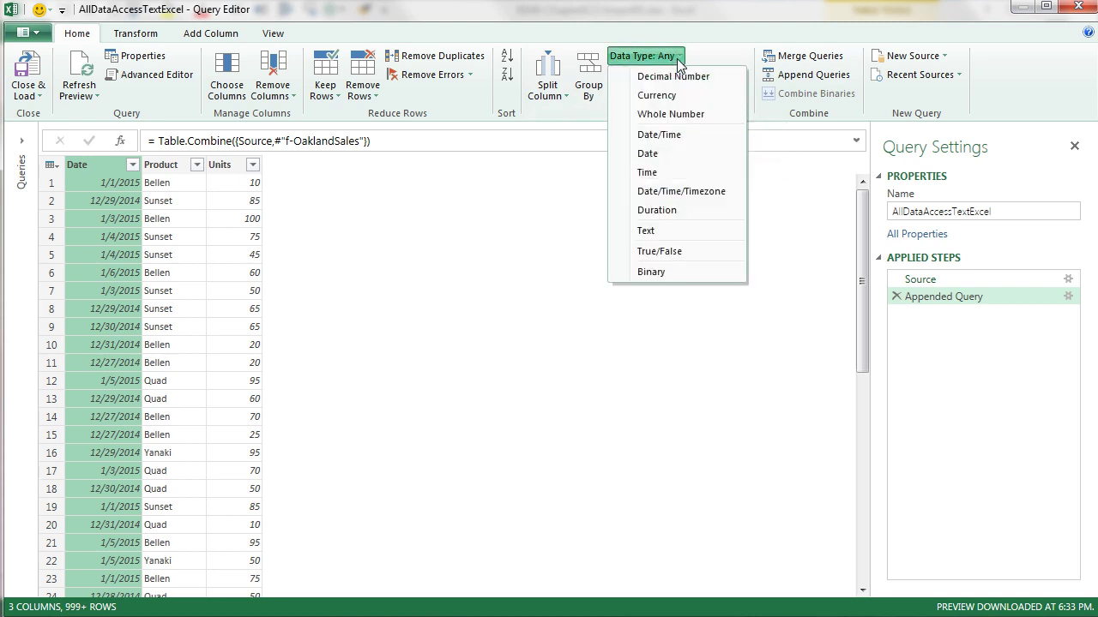
pyautogui.click(668, 152)
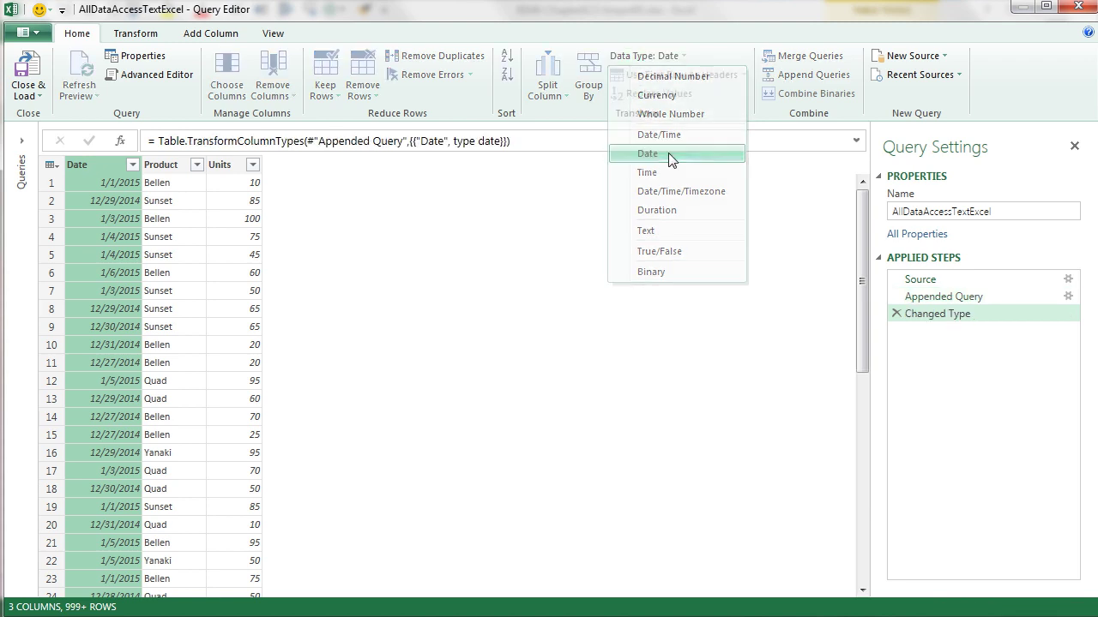
pyautogui.click(157, 170)
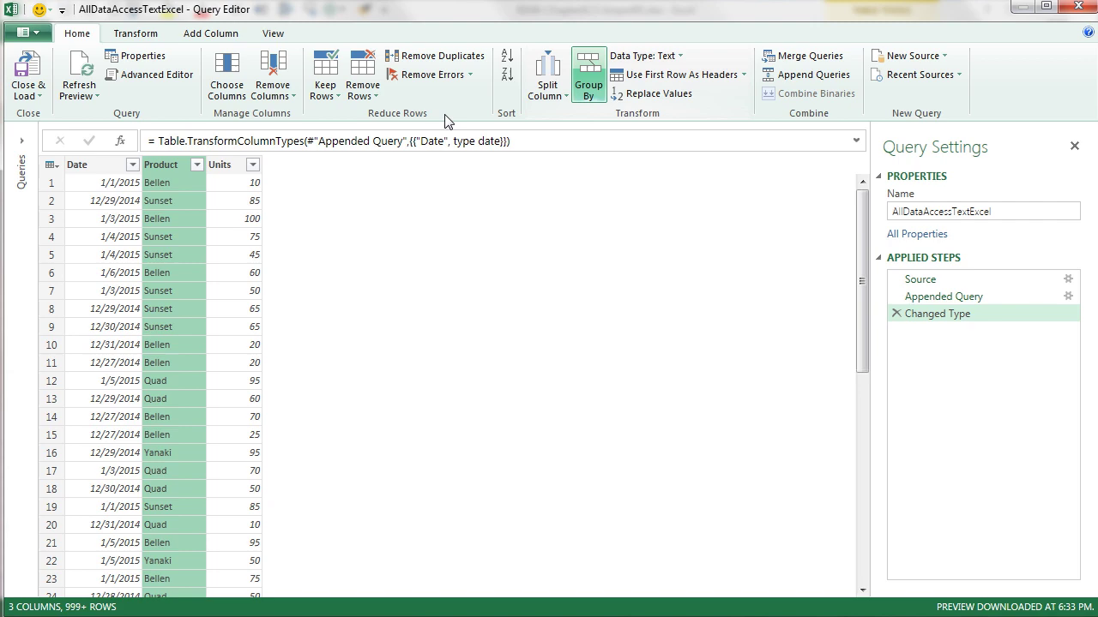
pyautogui.click(236, 165)
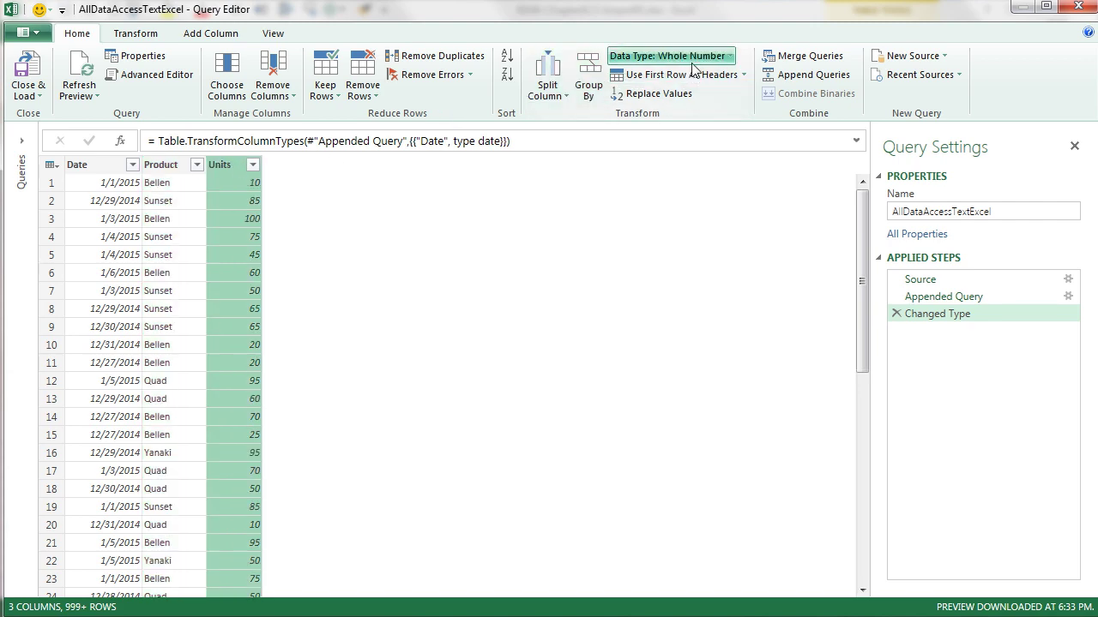
pyautogui.click(36, 73)
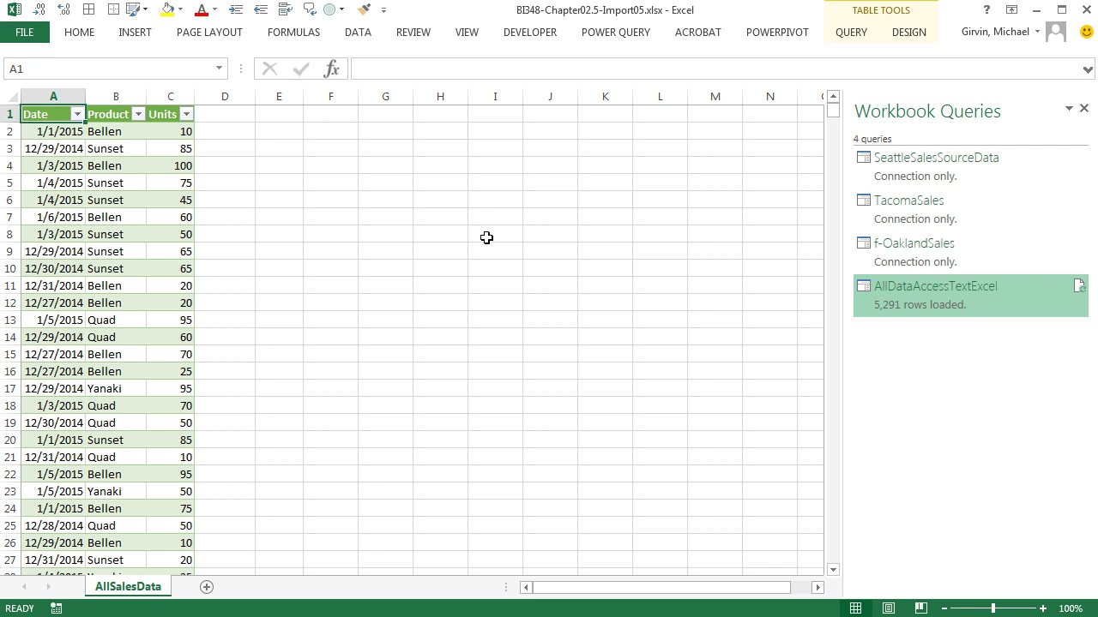
# Step: Browse the From File, From Database and From Other Sources import options on the POWER QUERY tab
pyautogui.moveTo(853, 260)
pyautogui.click(605, 33)
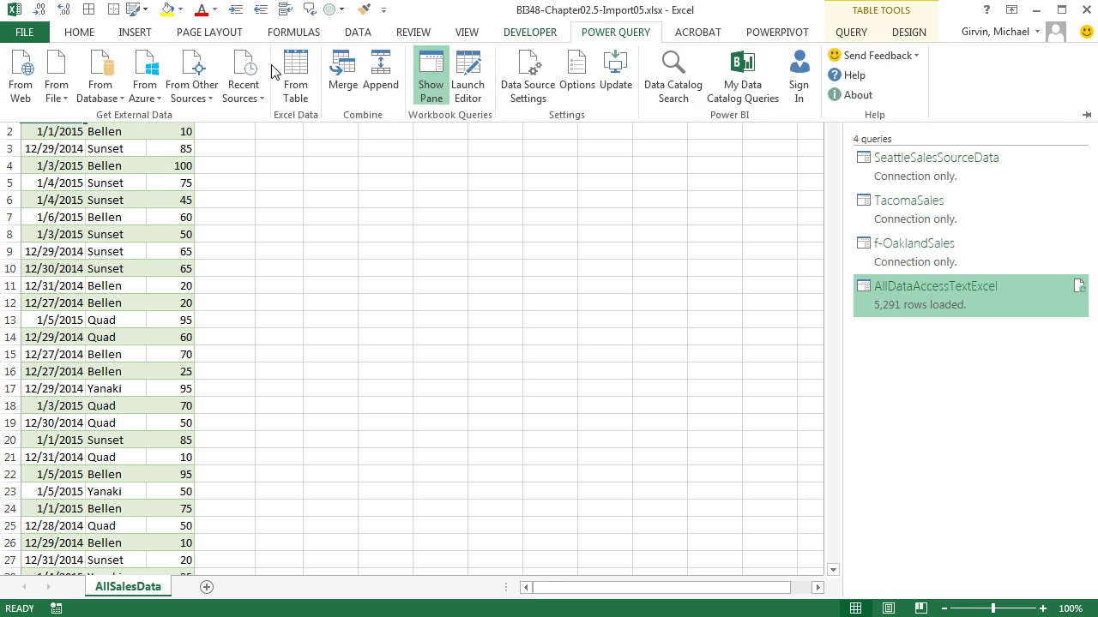
pyautogui.click(60, 101)
pyautogui.click(110, 101)
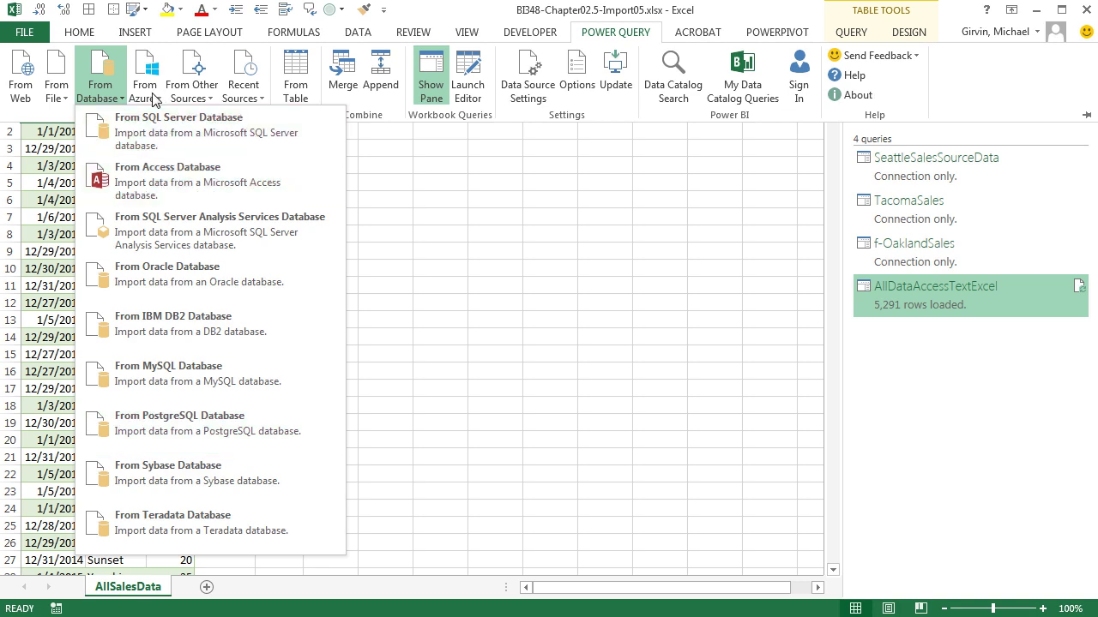
pyautogui.click(211, 100)
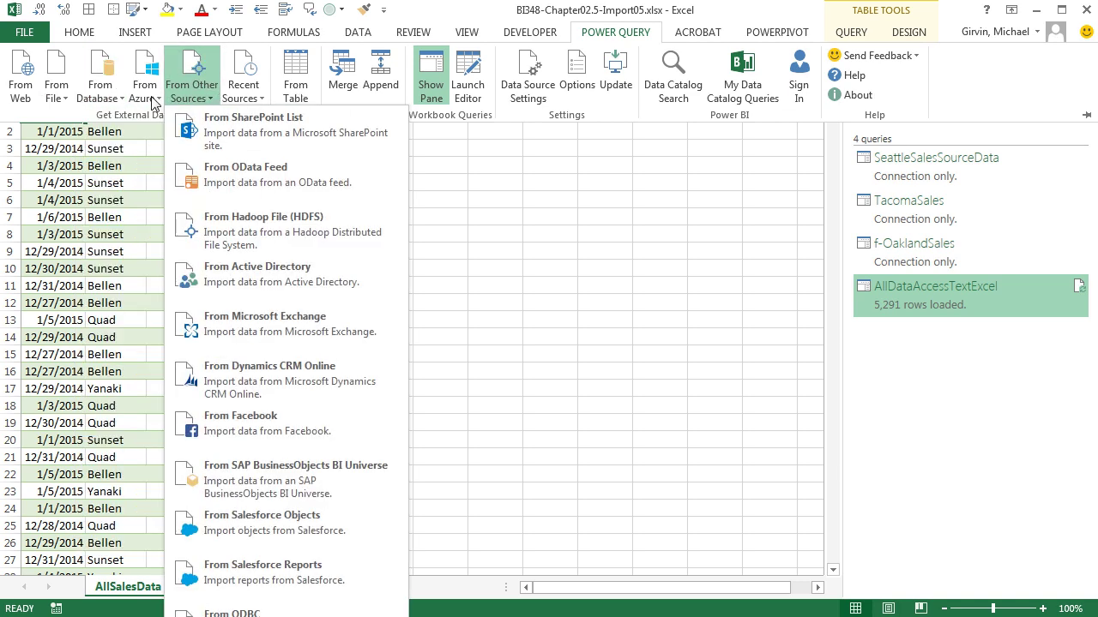
# Step: Dismiss the import source lists, then hide and re-show the Power Query commands
pyautogui.click(68, 98)
pyautogui.click(67, 100)
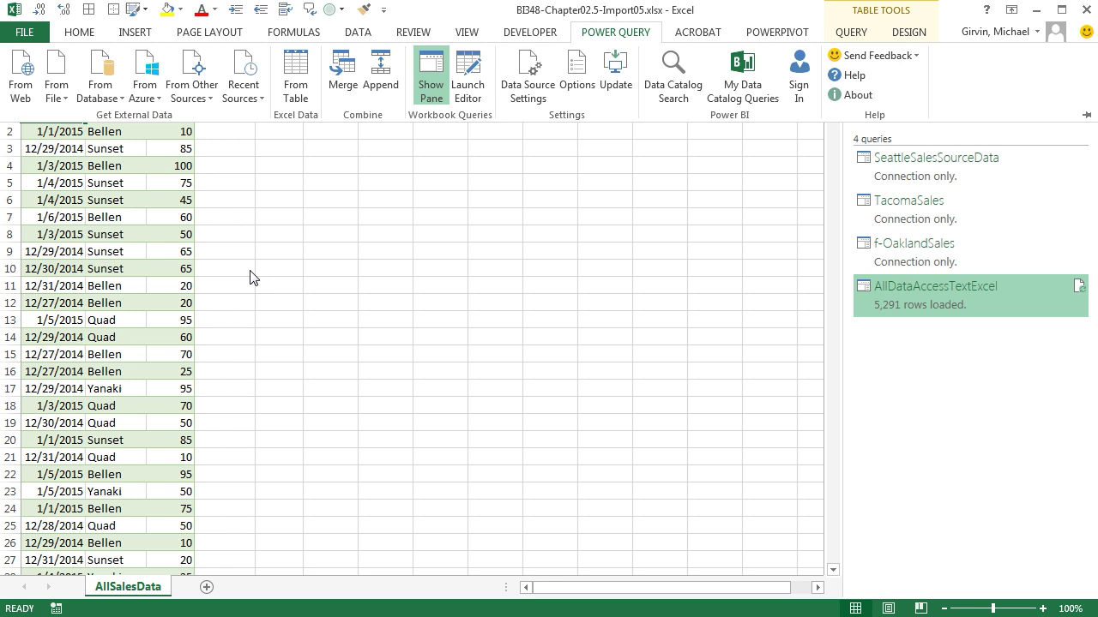
pyautogui.click(319, 236)
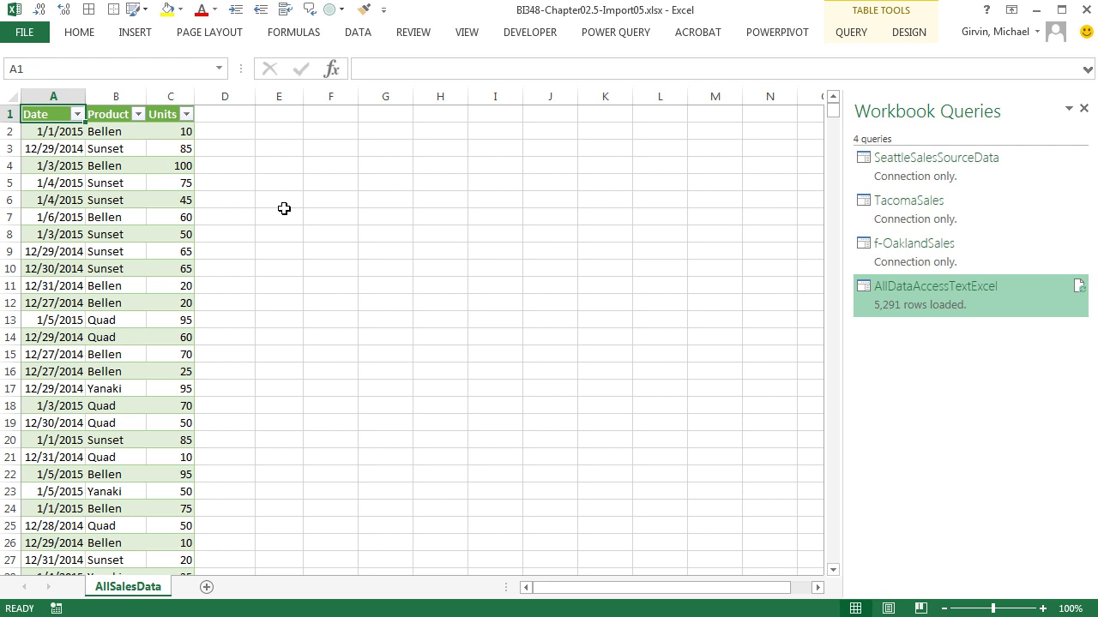
pyautogui.click(612, 38)
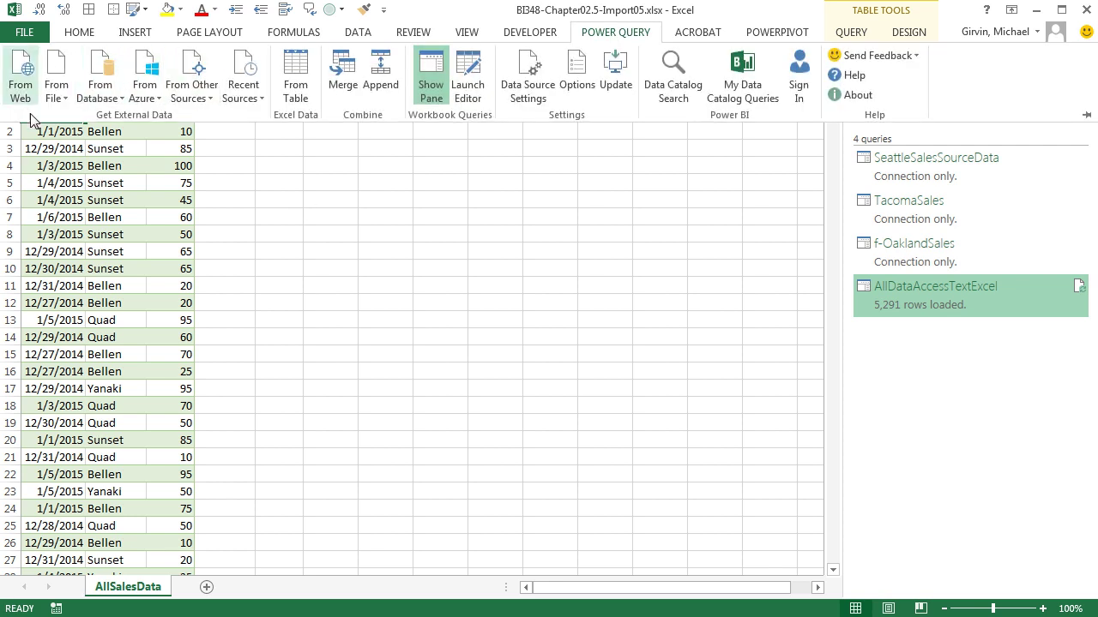